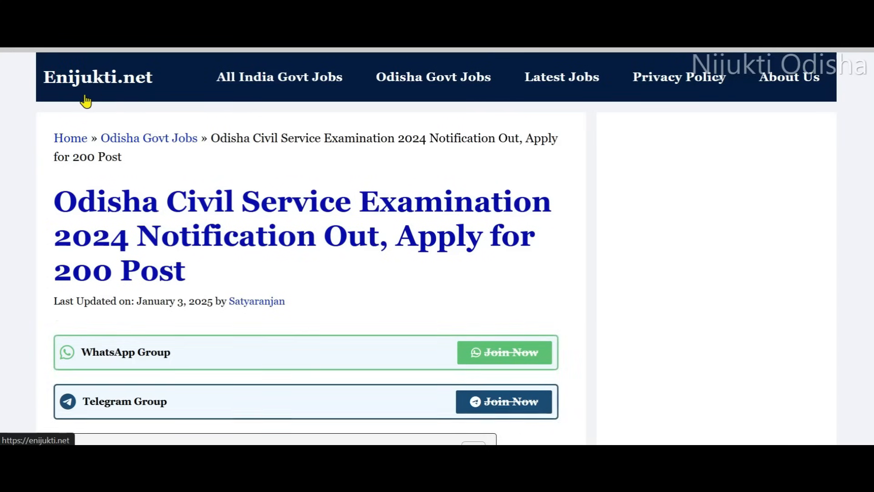
Review the Odisha Civil Service Examination 2024 article from its overview, fee and age limits through the syllabus to the important links.
scroll(156, 170, down, 2)
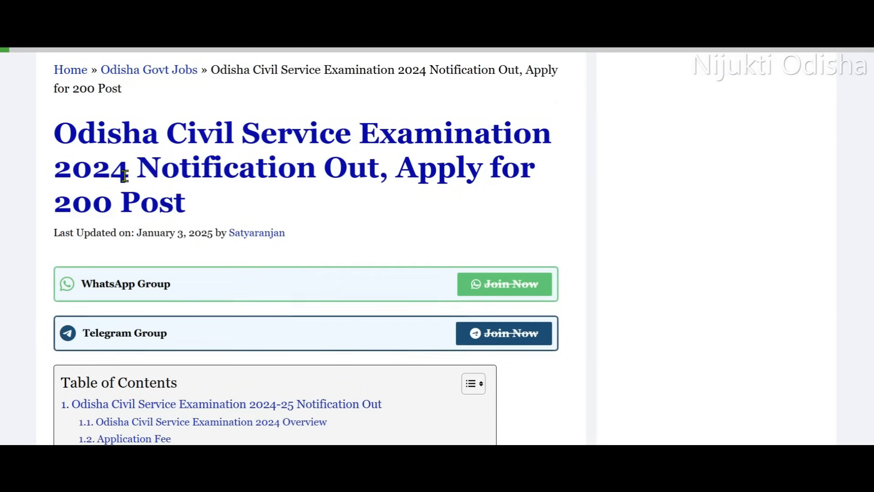
scroll(306, 173, down, 8)
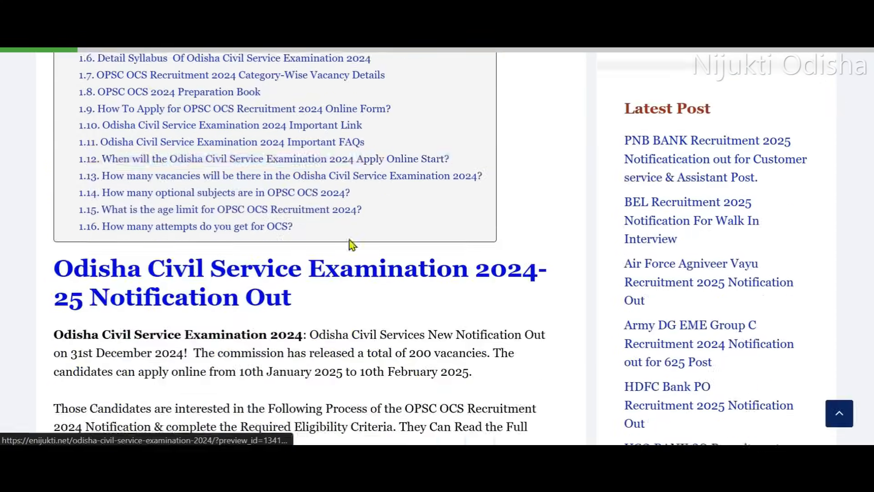
scroll(353, 245, down, 12)
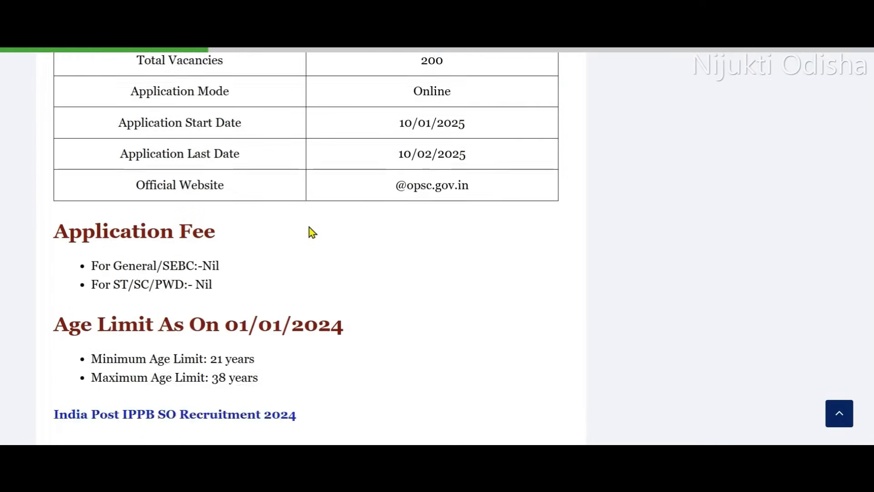
scroll(312, 232, down, 5)
scroll(246, 169, down, 3)
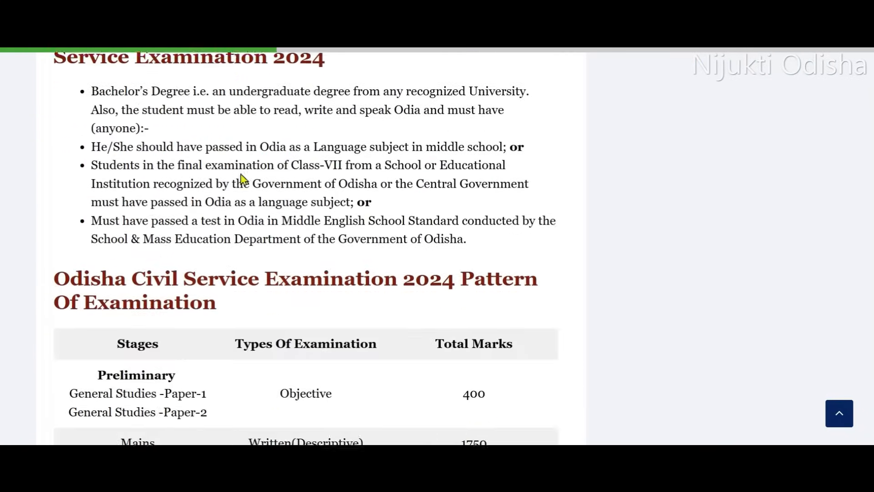
scroll(246, 196, down, 5)
scroll(319, 182, down, 6)
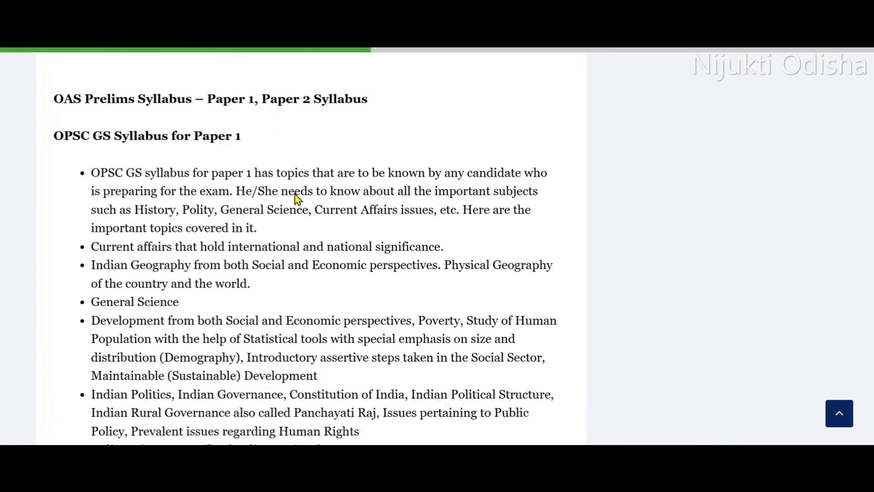
scroll(291, 219, down, 20)
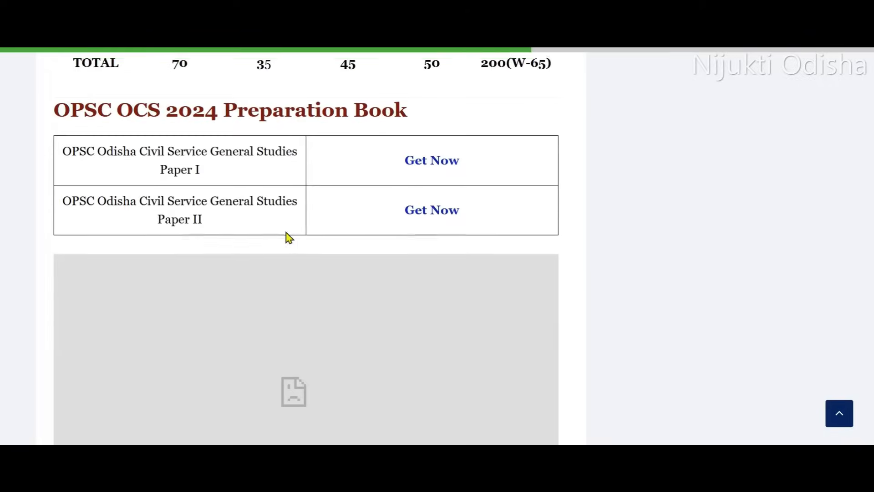
scroll(346, 191, up, 5)
scroll(308, 166, down, 6)
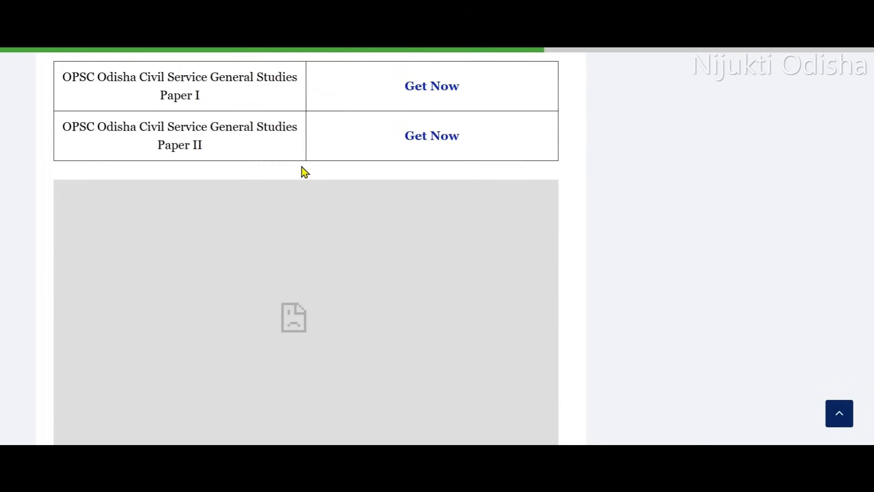
scroll(304, 172, down, 15)
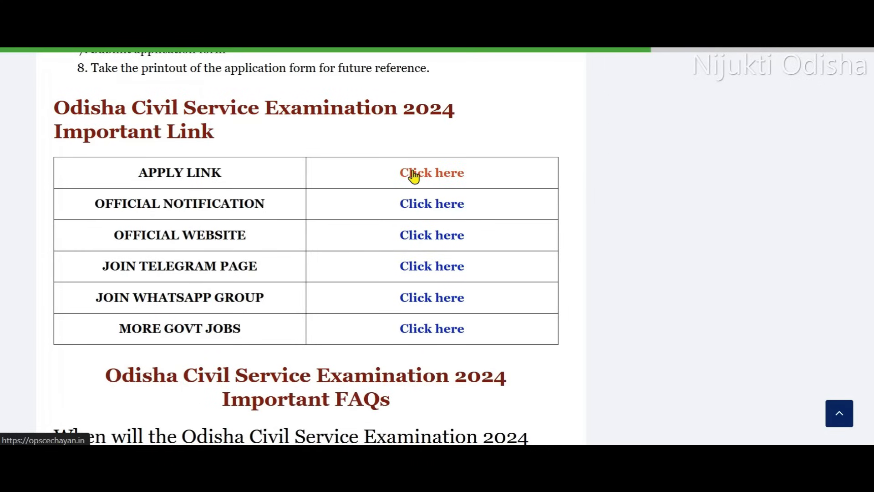
Open the Odisha Public Service Commission recruitment portal and review its What's New notice, helpdesk and candidate guidelines.
click(519, 28)
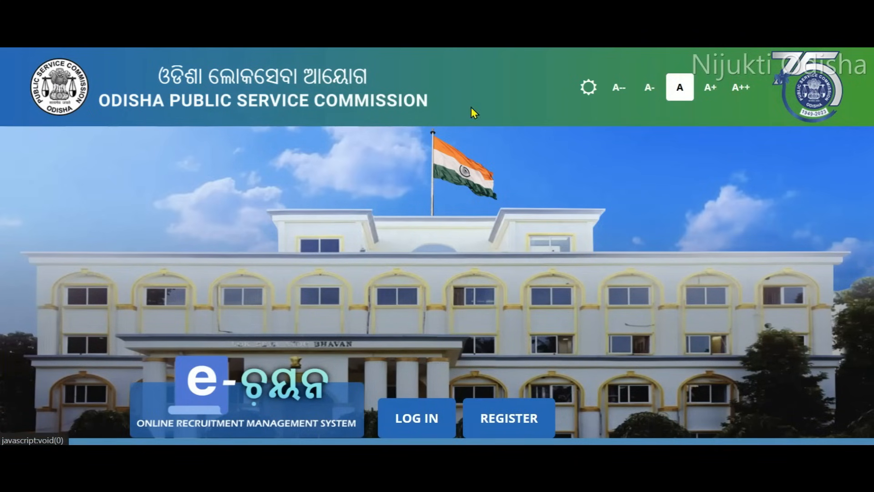
scroll(332, 160, down, 1)
scroll(332, 160, down, 4)
scroll(367, 207, down, 2)
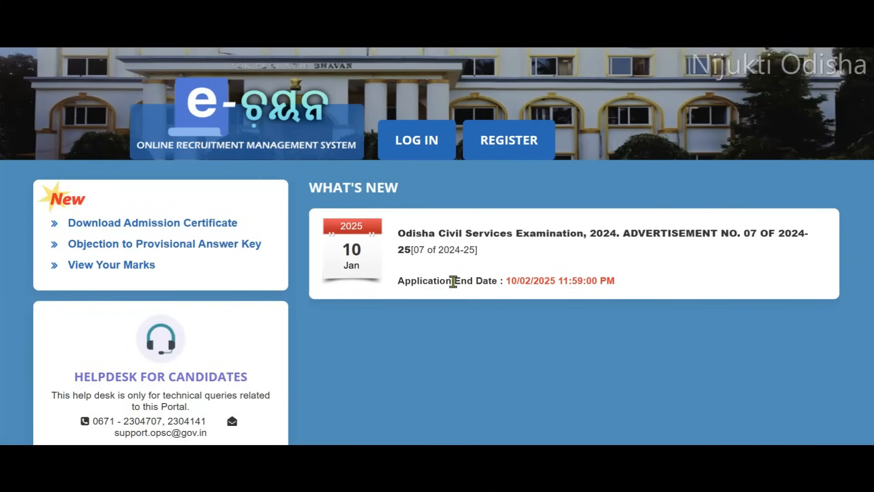
scroll(277, 293, down, 1)
scroll(237, 307, down, 1)
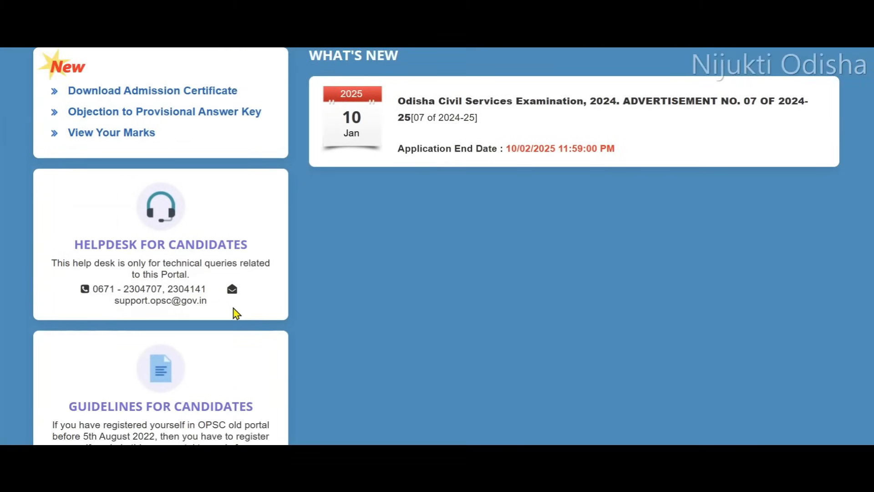
scroll(228, 303, down, 1)
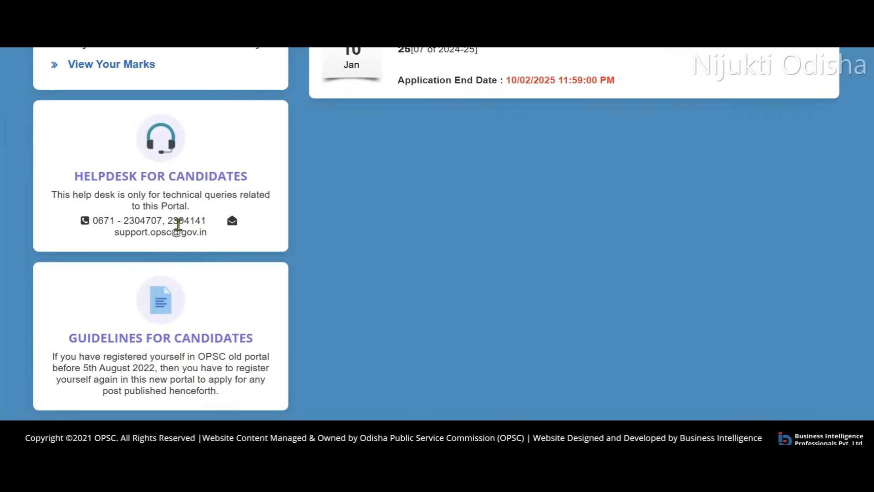
scroll(262, 248, up, 3)
scroll(494, 214, up, 2)
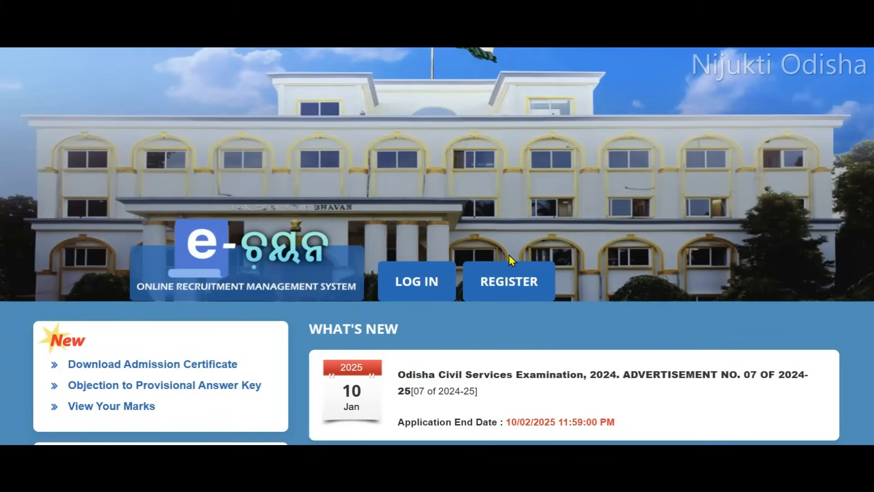
Open the candidate registration form and dismiss the note about existing accounts.
click(504, 288)
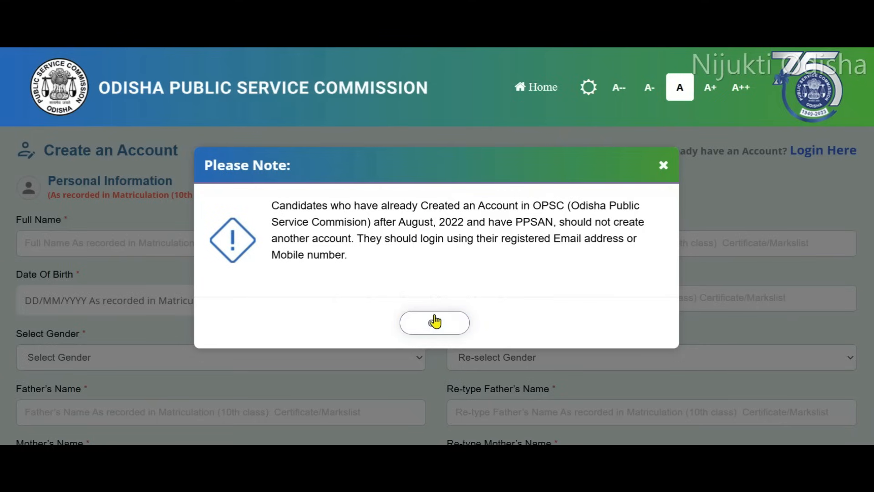
click(434, 324)
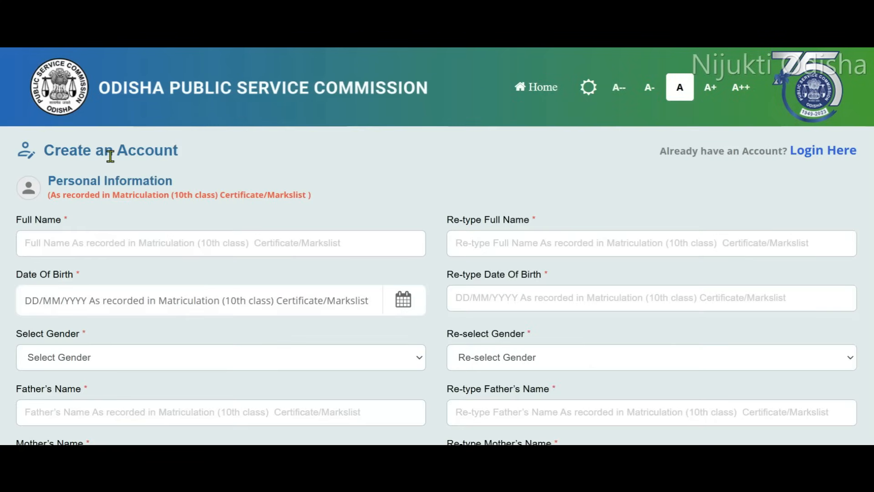
Set the gender to Male in both the gender and re-select gender fields of the account form.
scroll(135, 229, down, 3)
scroll(97, 136, up, 2)
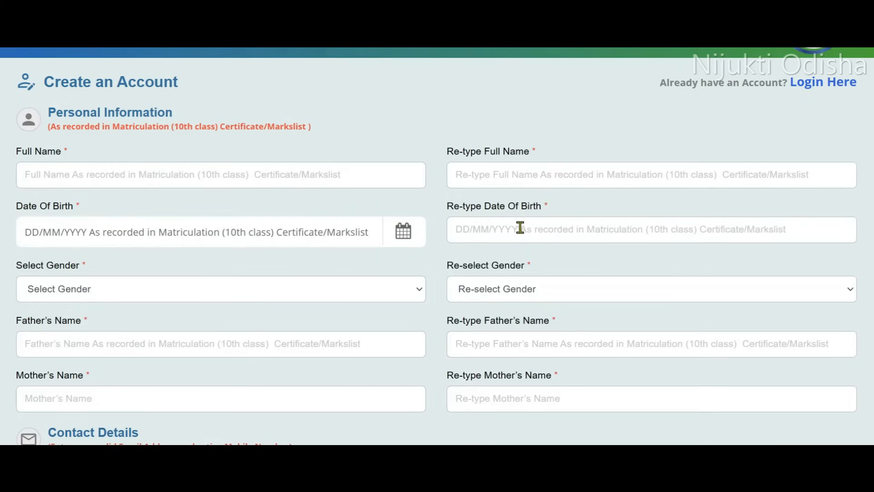
scroll(532, 230, down, 3)
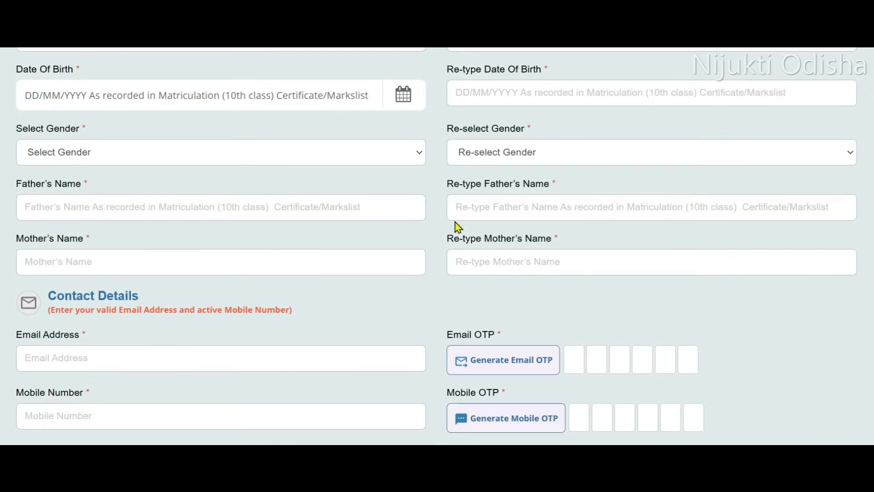
click(413, 162)
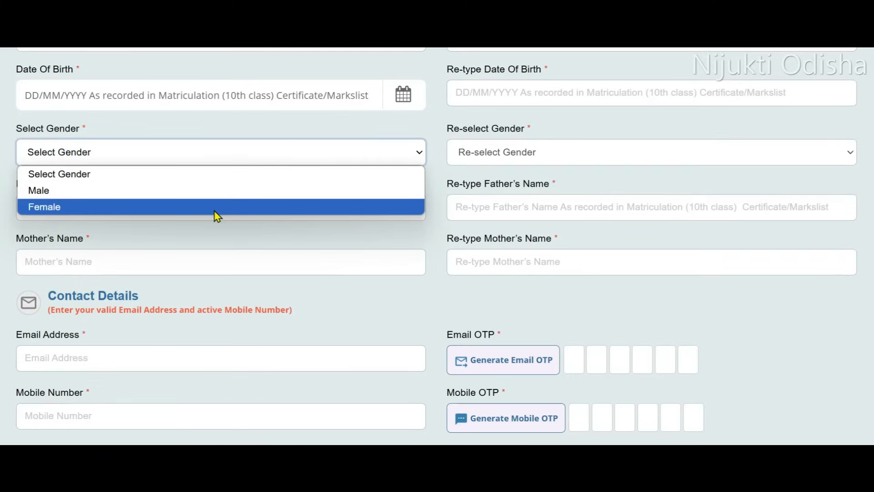
click(215, 195)
click(541, 157)
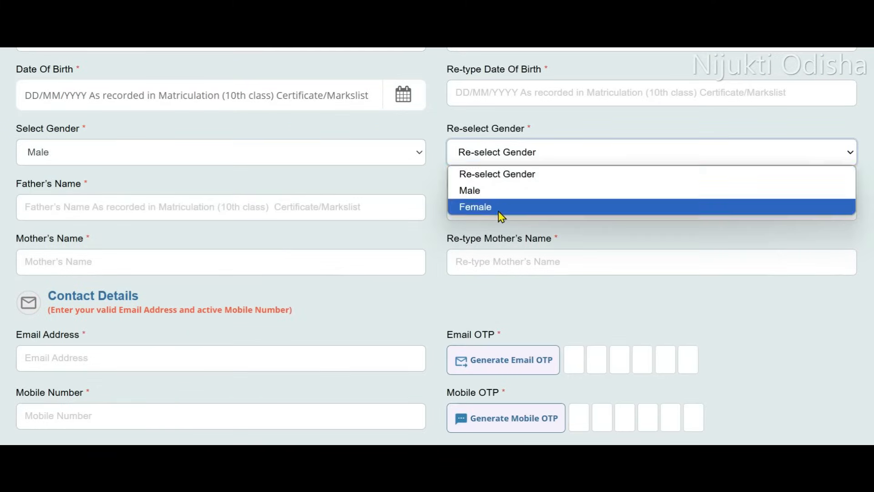
click(482, 191)
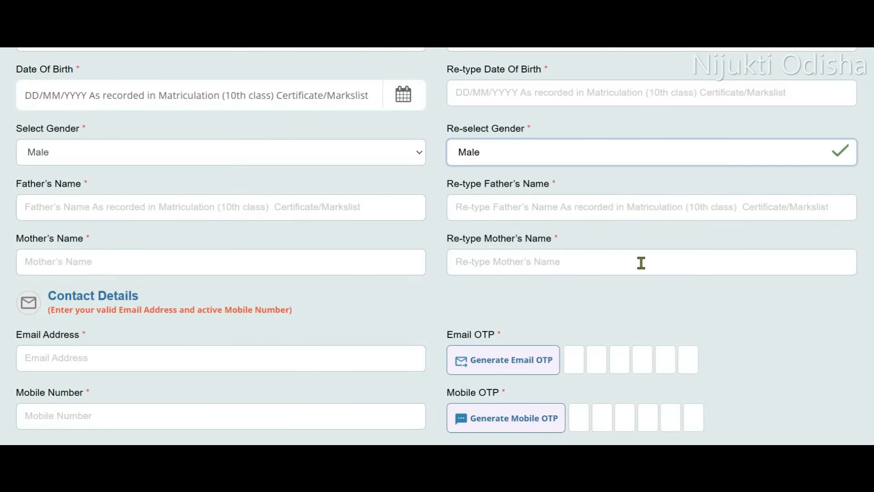
Examine the contact details, OTP, password and captcha sections of the account form.
scroll(500, 265, down, 3)
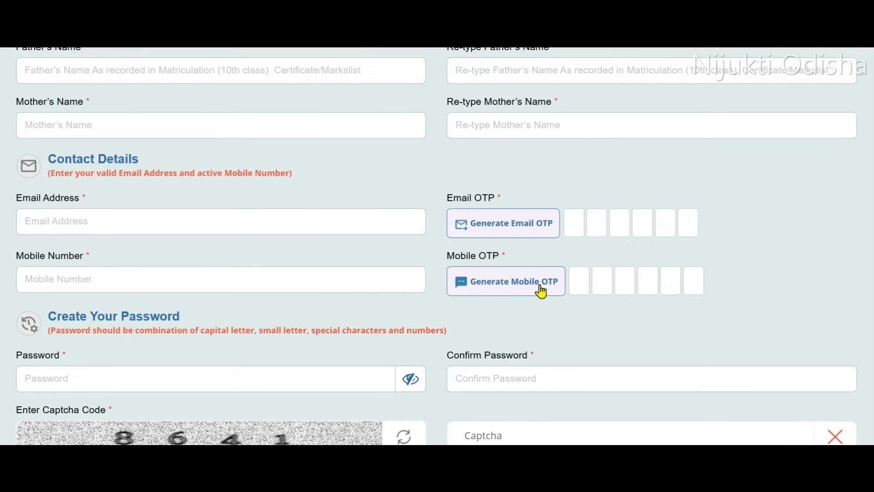
scroll(587, 275, down, 1)
scroll(587, 276, down, 1)
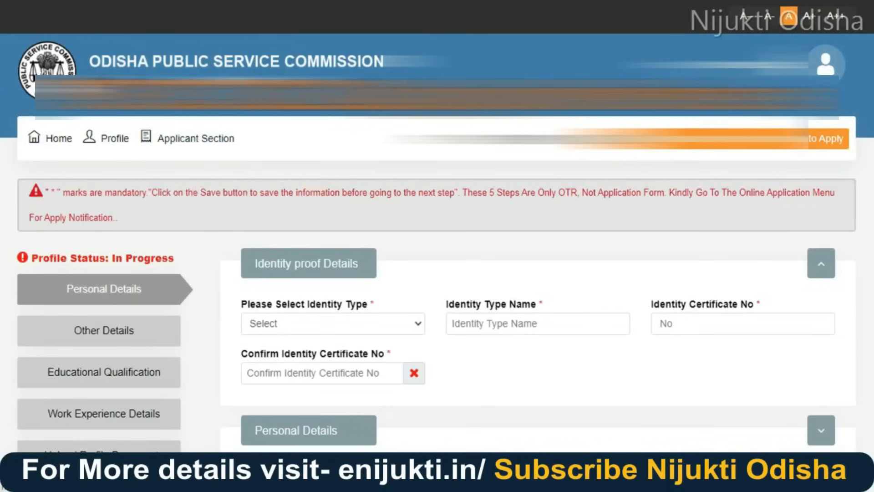
Choose PAN Card as the identity type in the profile's identity proof details.
scroll(346, 216, down, 2)
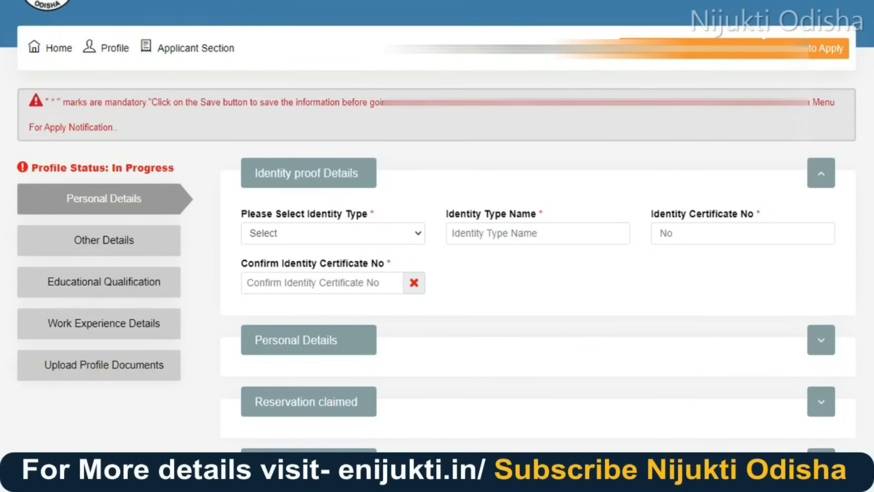
scroll(108, 218, up, 2)
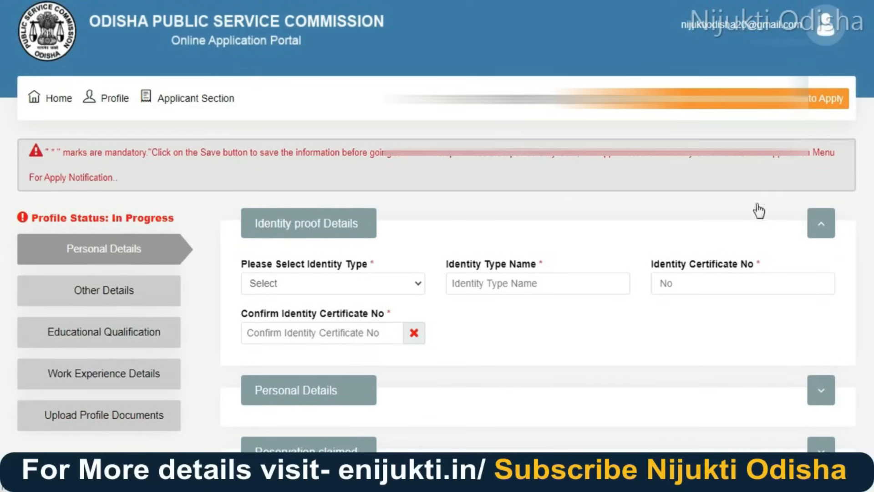
scroll(383, 254, down, 1)
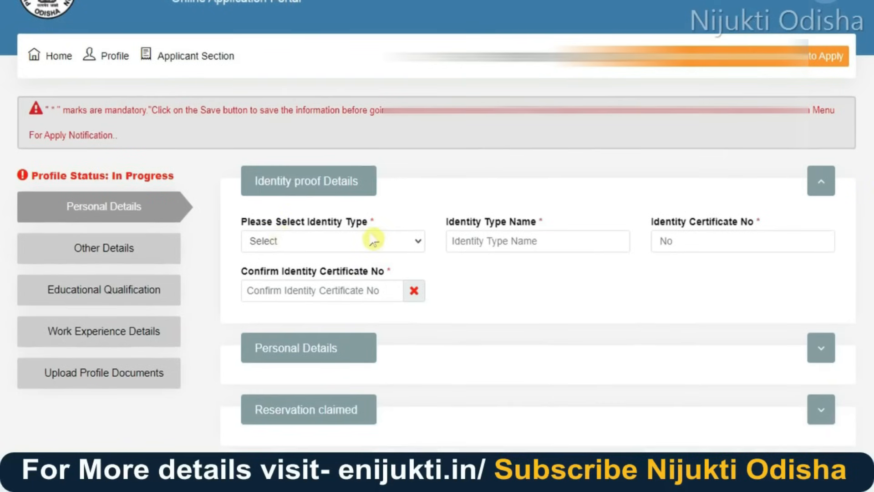
click(373, 241)
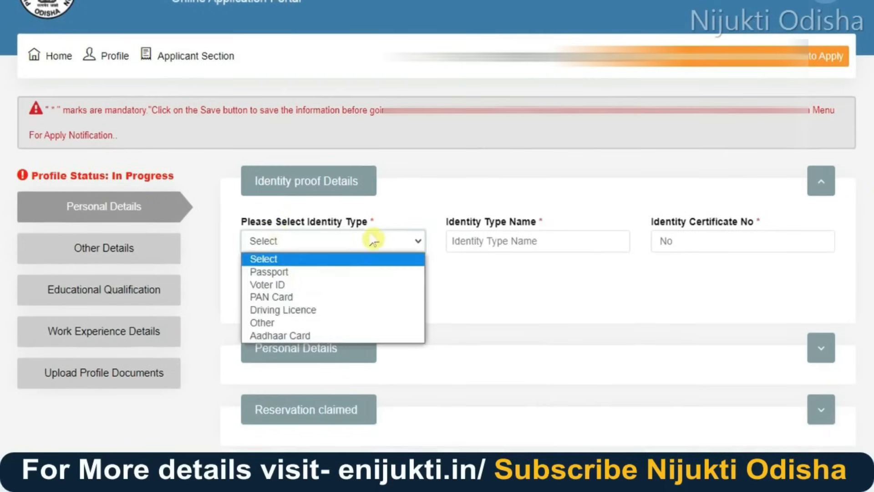
click(298, 302)
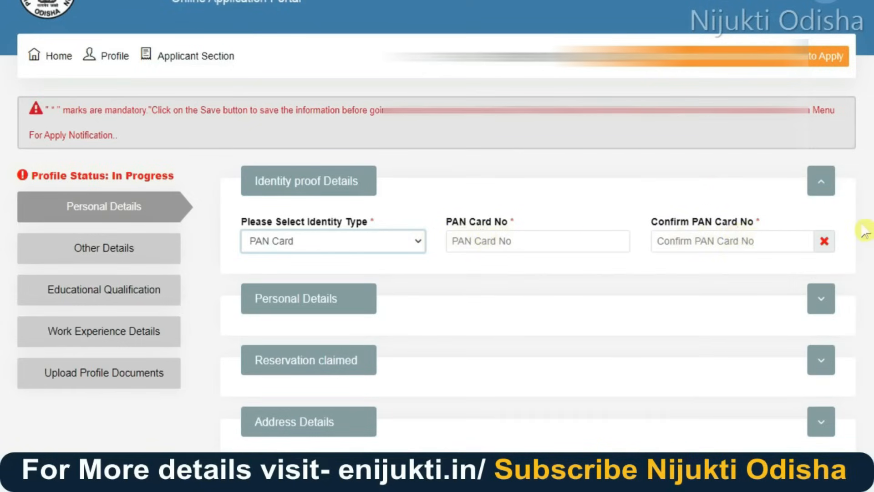
Expand the Personal Details section and set the nationality to Indian and the gender to Male.
scroll(541, 241, down, 2)
click(822, 229)
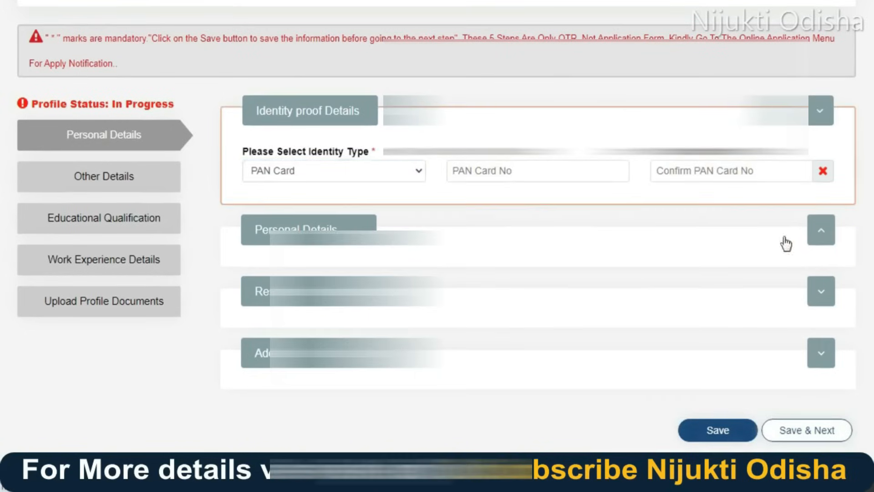
scroll(445, 219, down, 2)
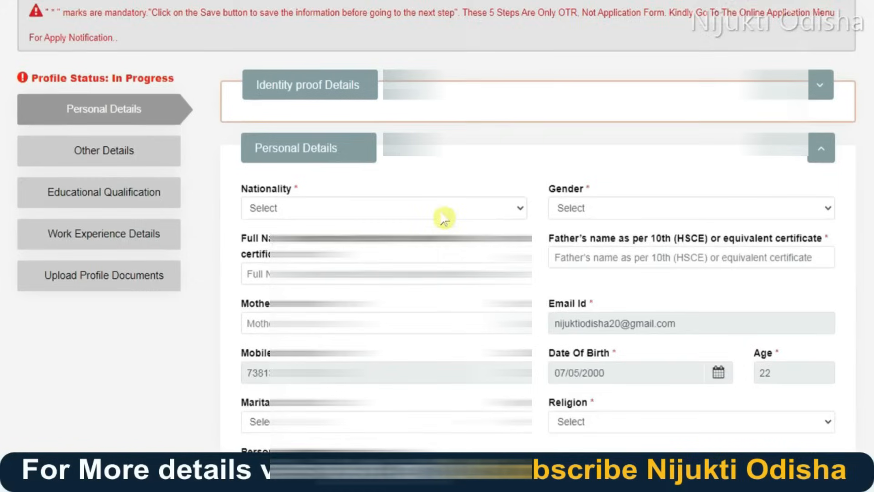
click(293, 171)
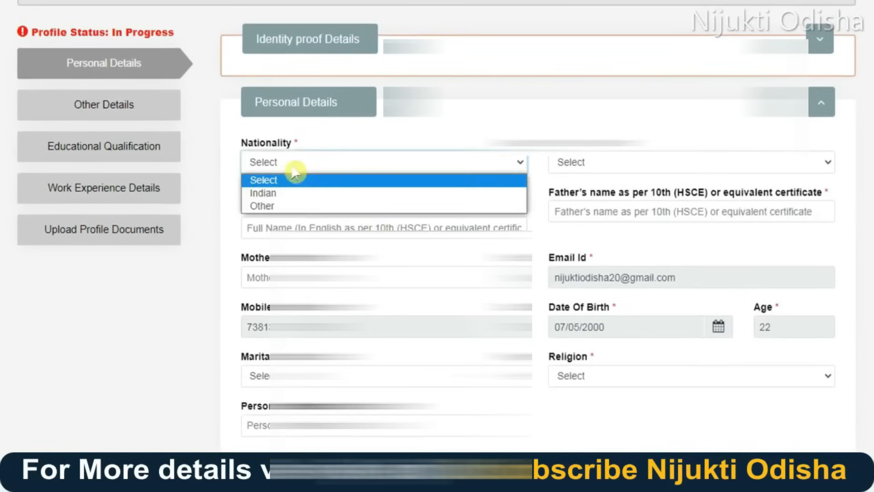
click(285, 196)
click(633, 167)
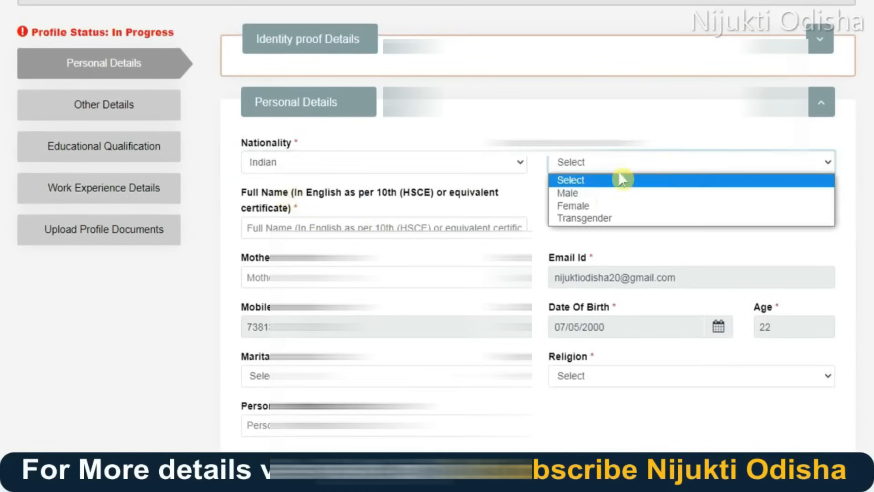
click(578, 195)
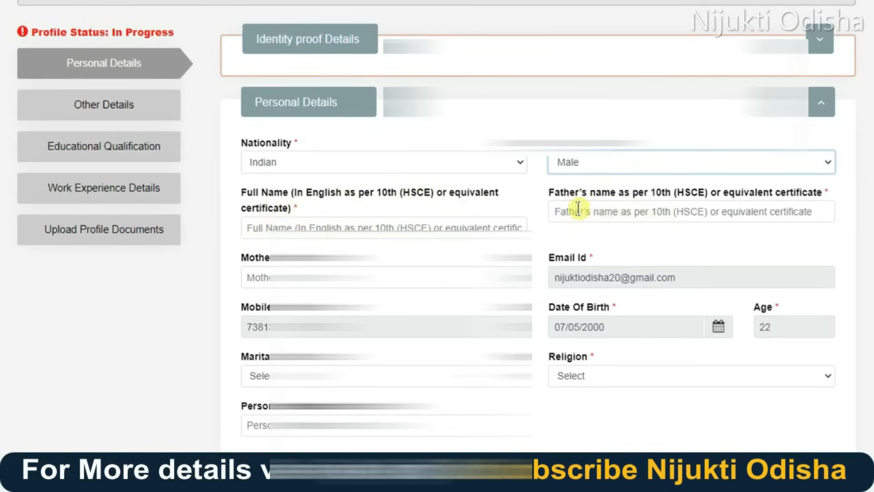
Set the marital status to unmarried in the personal details.
scroll(771, 209, down, 3)
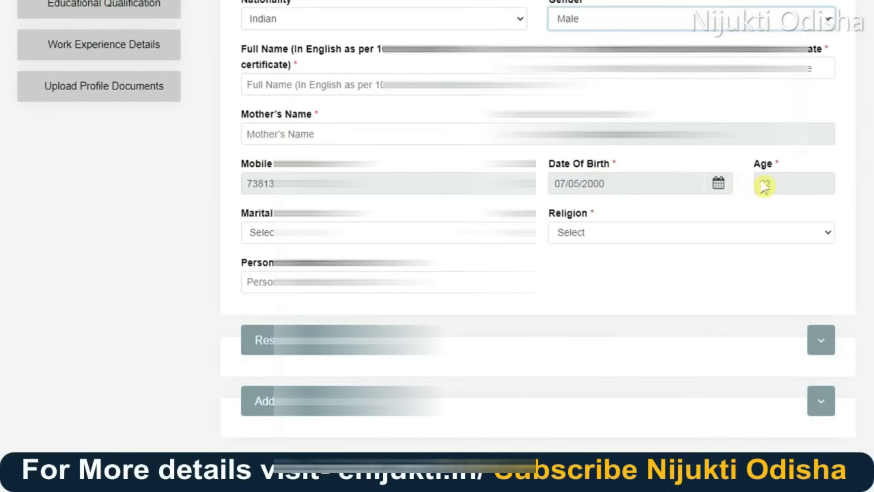
click(337, 235)
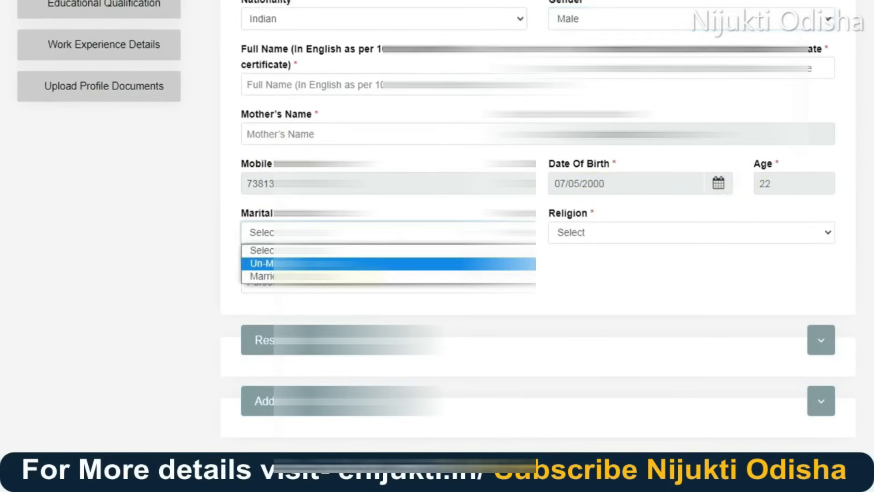
click(262, 263)
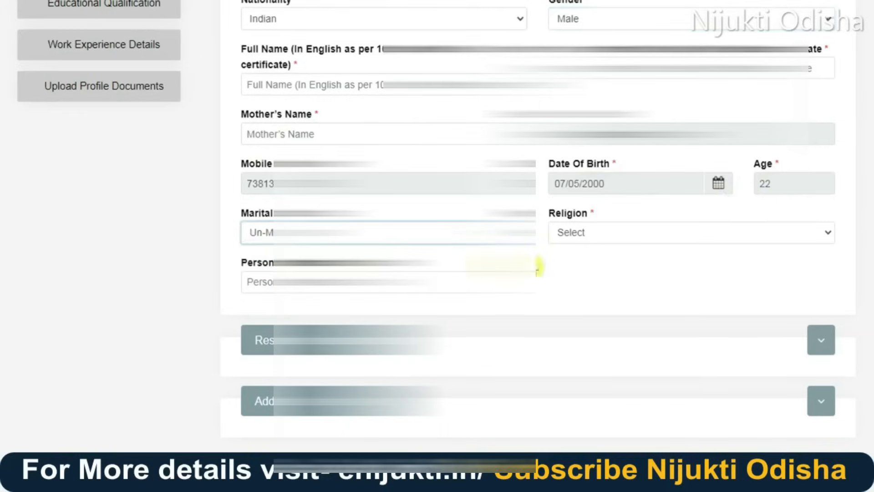
Set the religion to Hinduism and review the other fields of the personal details.
click(582, 235)
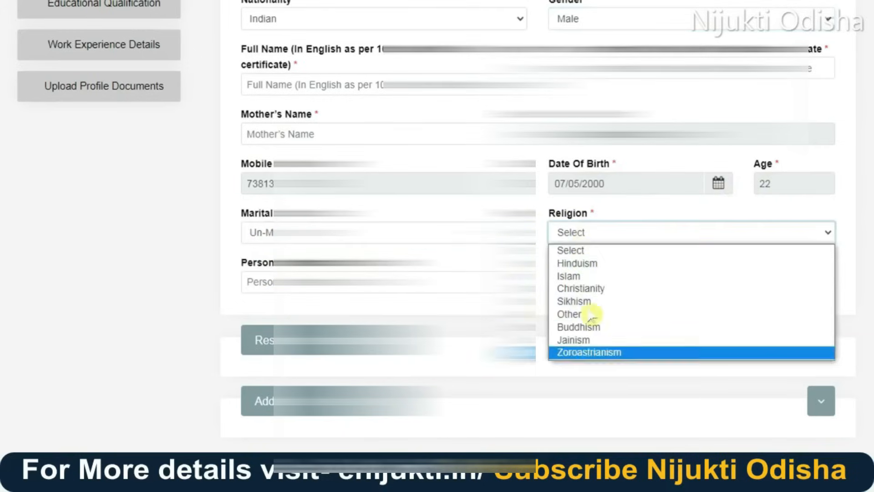
click(581, 263)
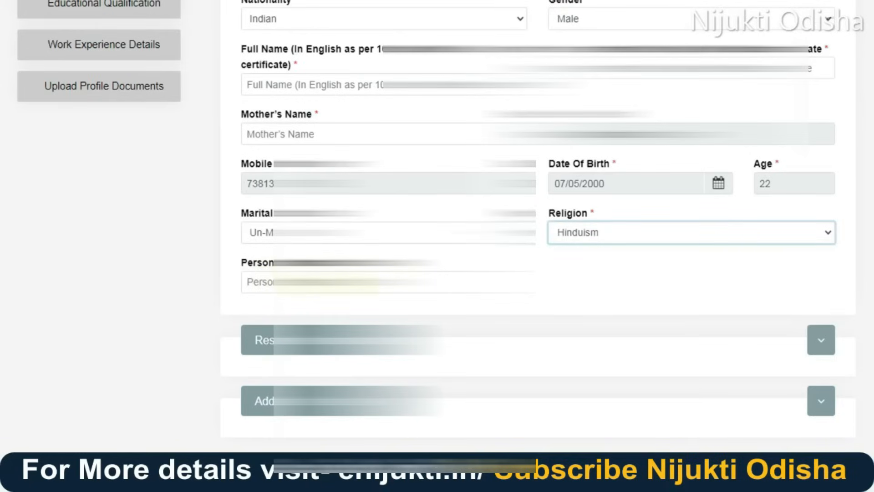
scroll(251, 218, down, 2)
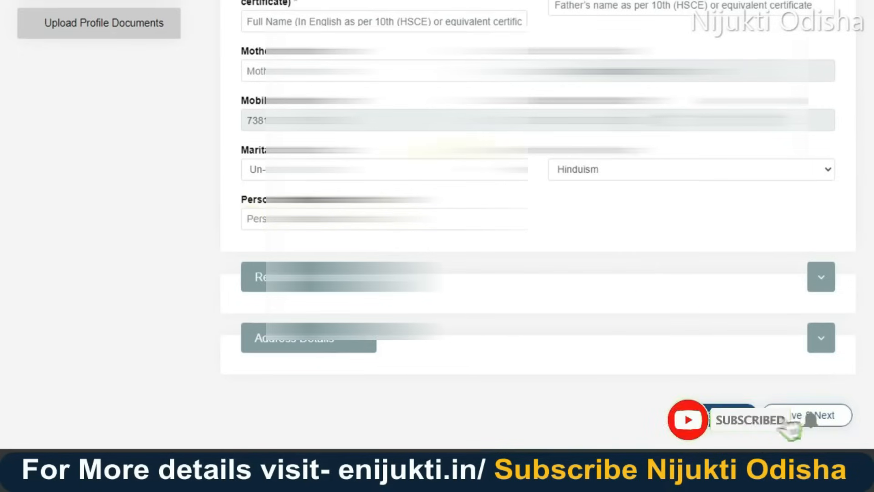
scroll(685, 236, up, 2)
scroll(629, 296, down, 2)
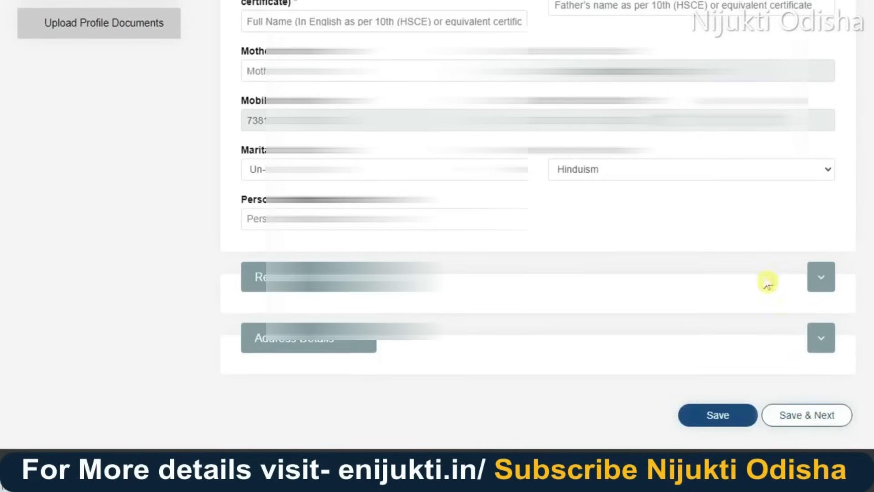
scroll(537, 228, up, 2)
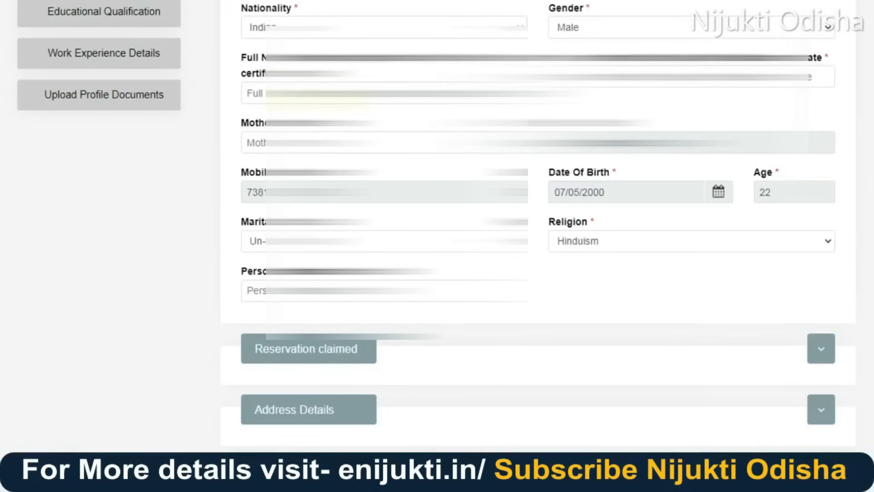
scroll(538, 227, up, 2)
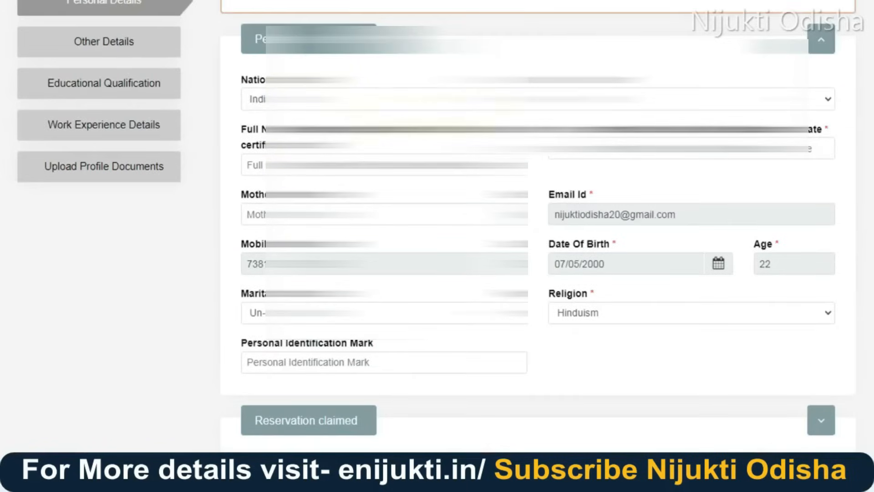
scroll(738, 433, down, 3)
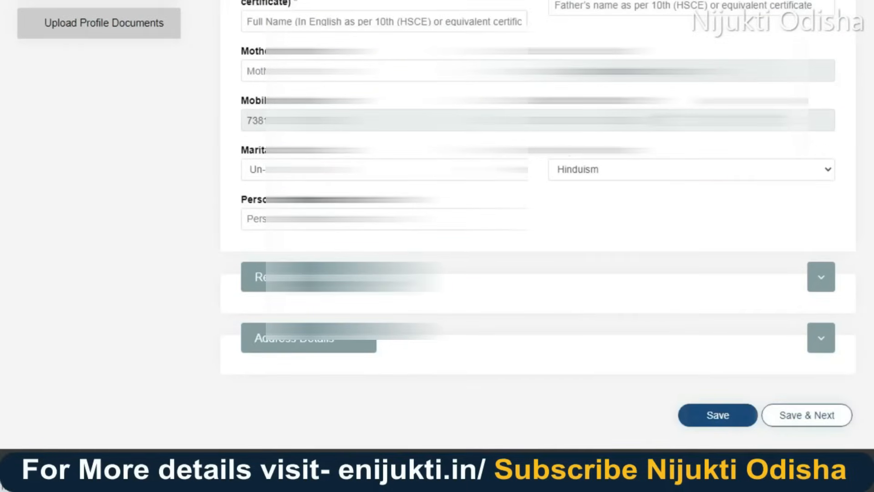
Expand the Reservation claimed section and set the category to Socially Educationally Backward Class (SEBC).
click(824, 283)
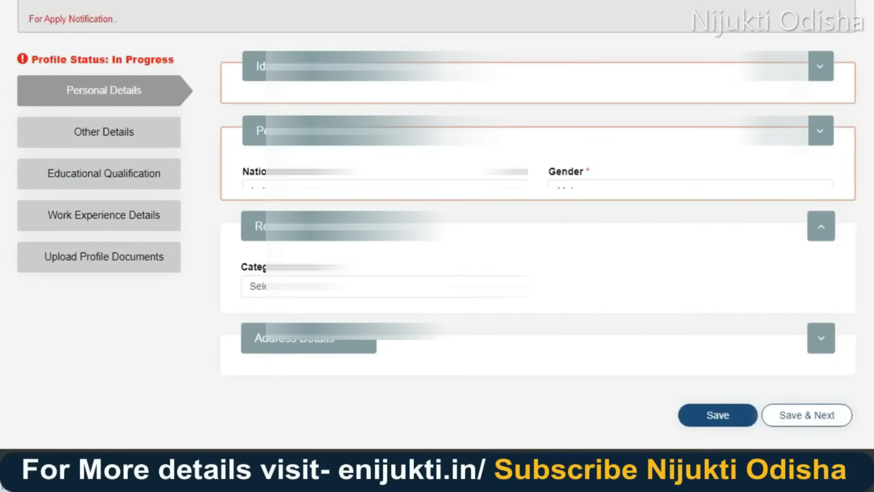
click(292, 281)
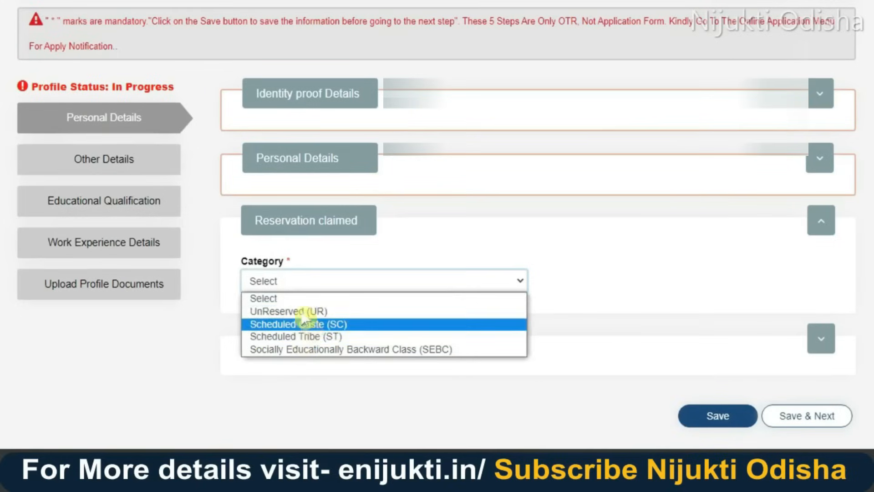
click(330, 312)
click(378, 280)
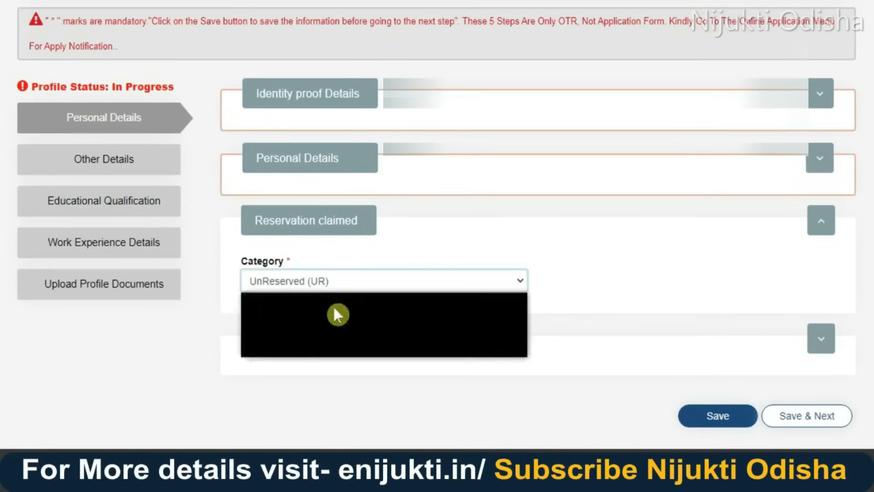
click(346, 351)
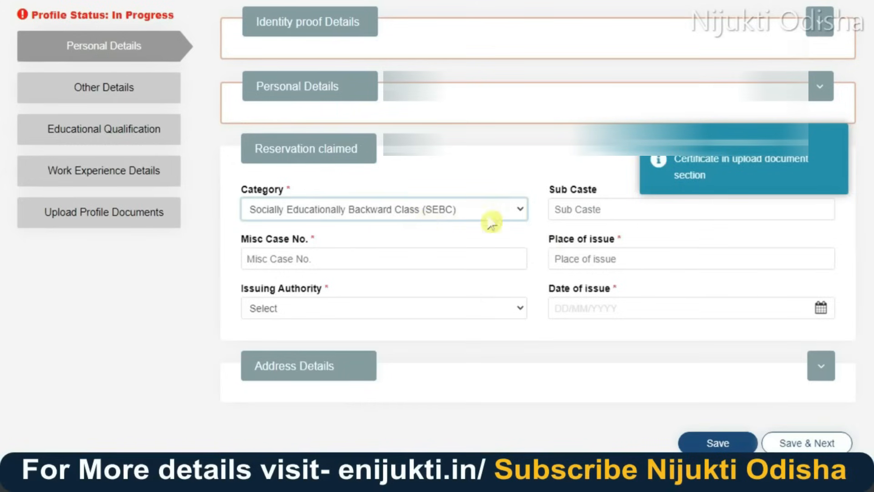
Look through the available reservation categories and the issuing authorities for the caste certificate.
click(357, 210)
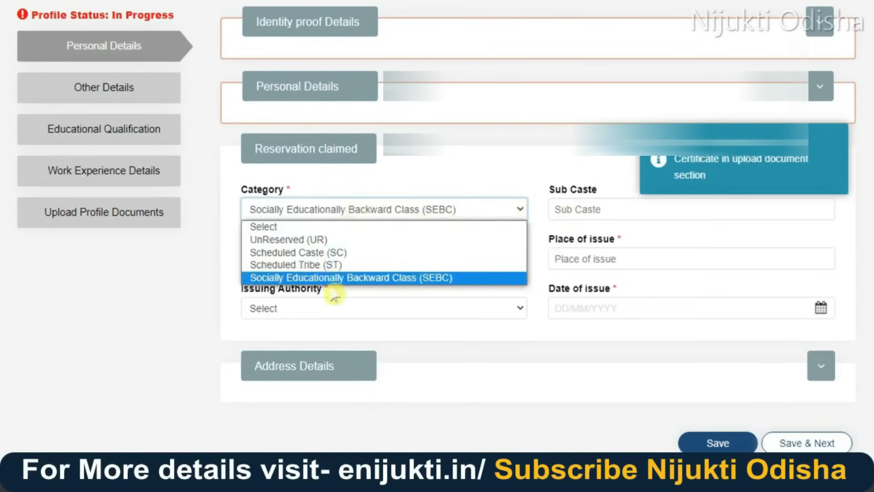
click(503, 203)
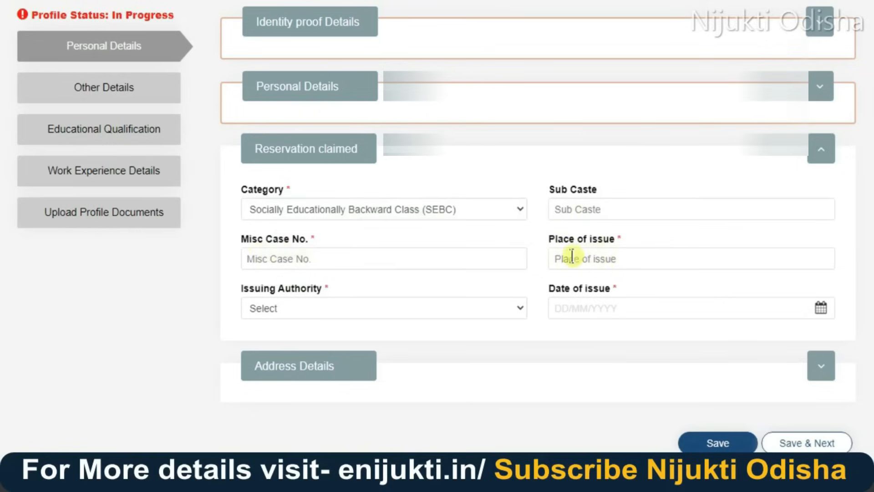
click(299, 316)
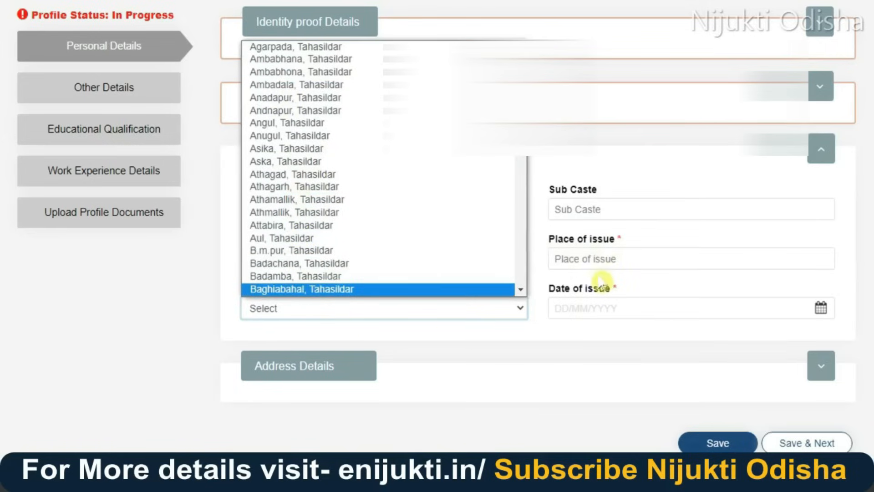
click(601, 285)
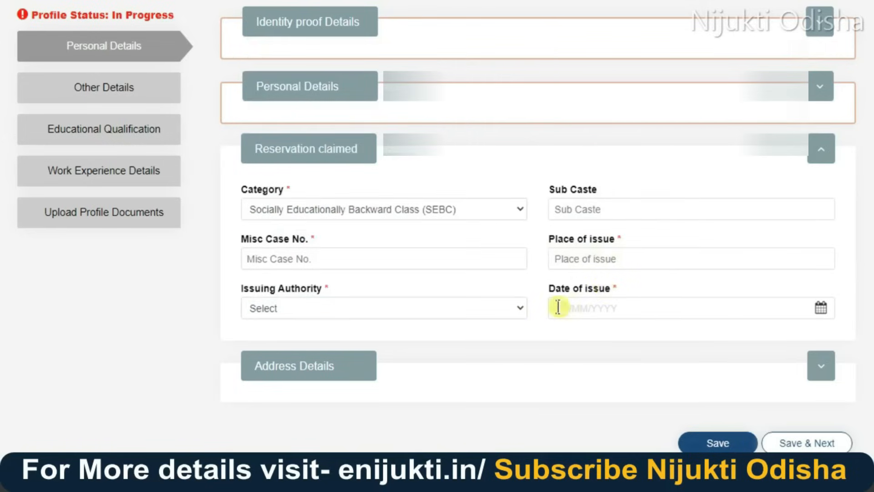
Expand the Address Details section and set the present address's state to ODISHA and district to Cuttack.
click(821, 366)
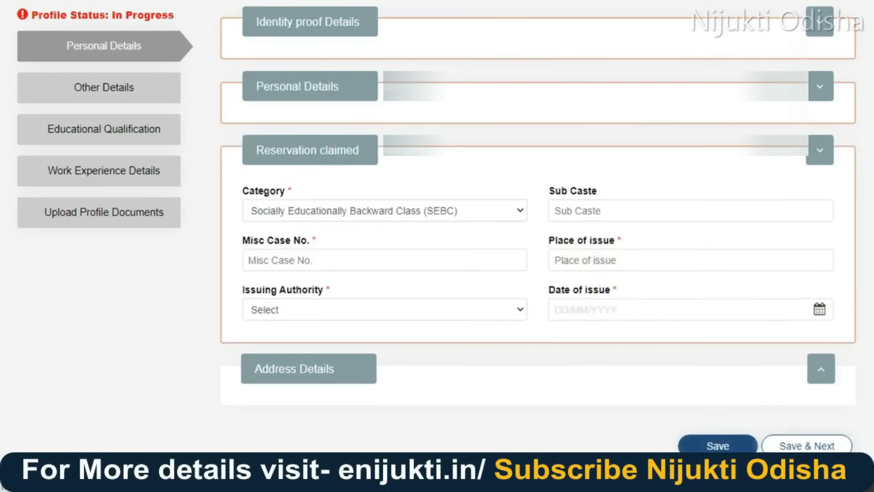
scroll(297, 151, down, 5)
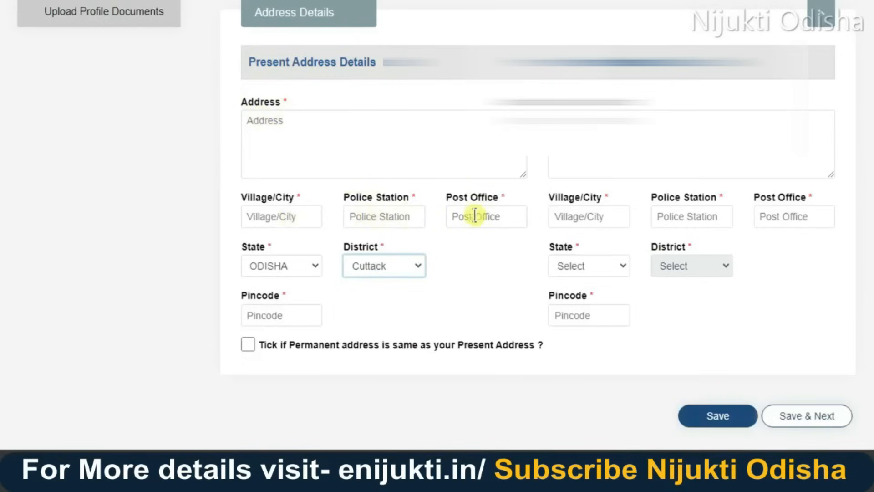
click(293, 267)
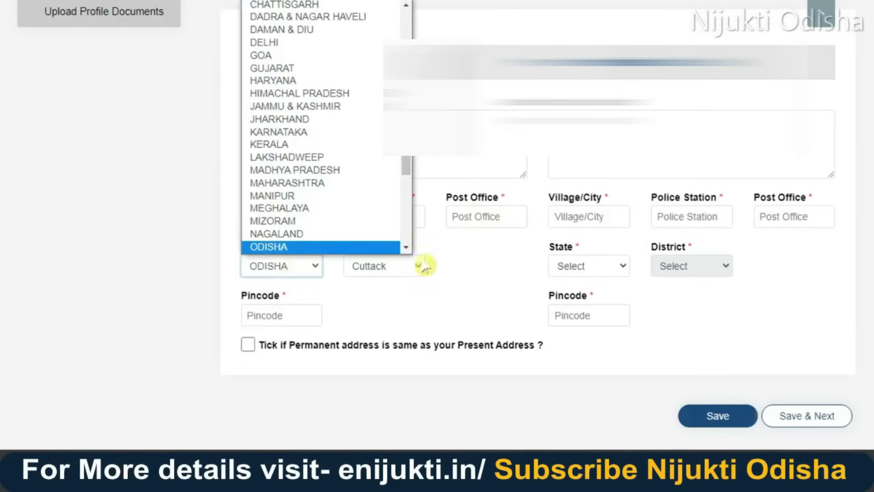
click(484, 267)
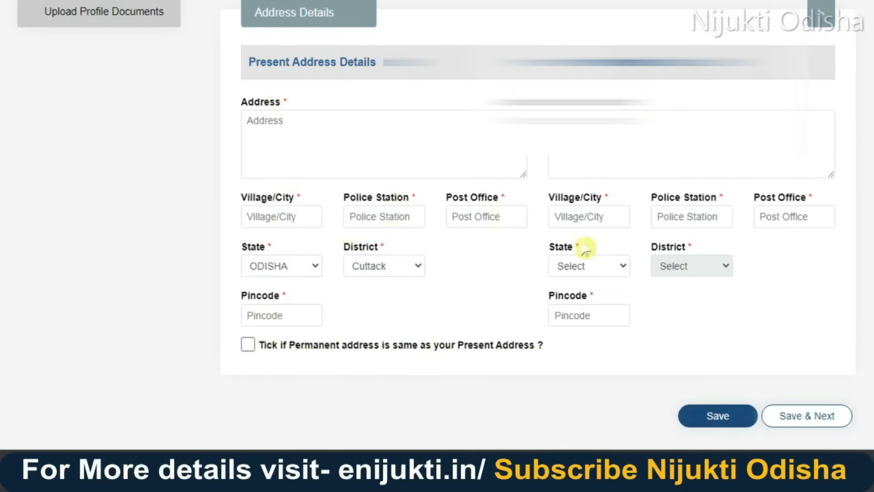
Save the personal details and proceed to the Other Details section.
click(713, 424)
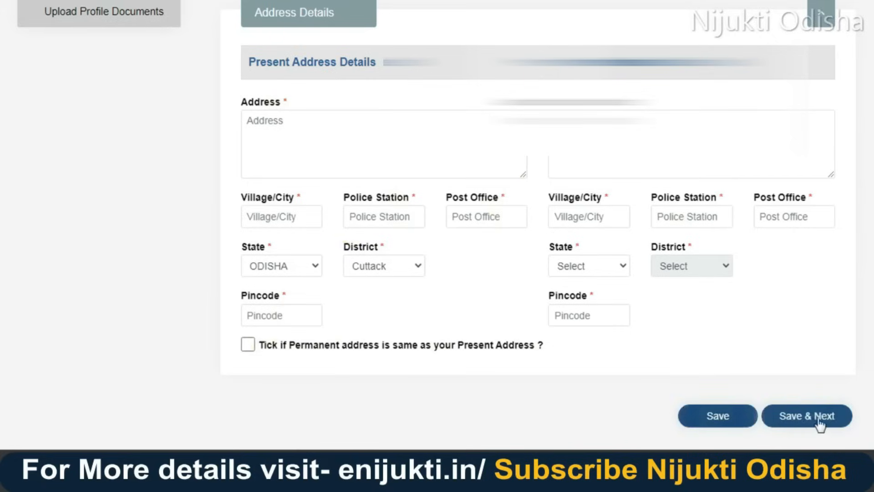
click(835, 423)
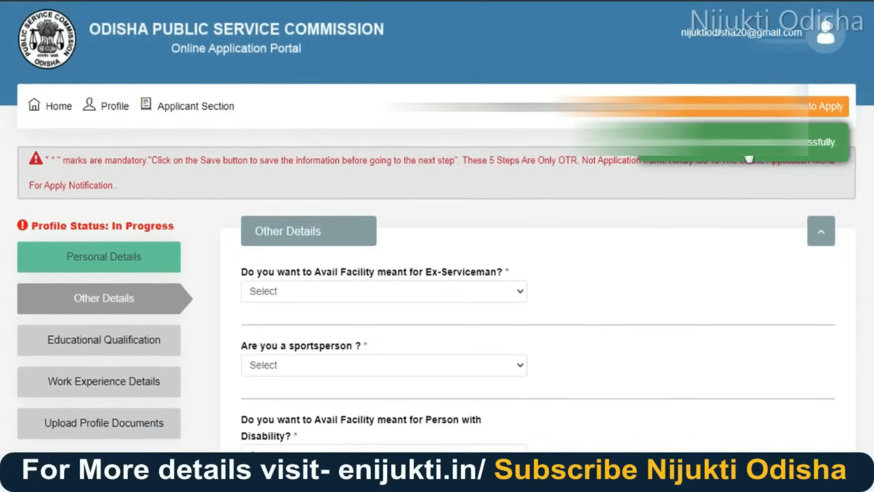
Answer No to the Ex-Serviceman facility and sportsperson questions in the other details.
scroll(409, 183, down, 2)
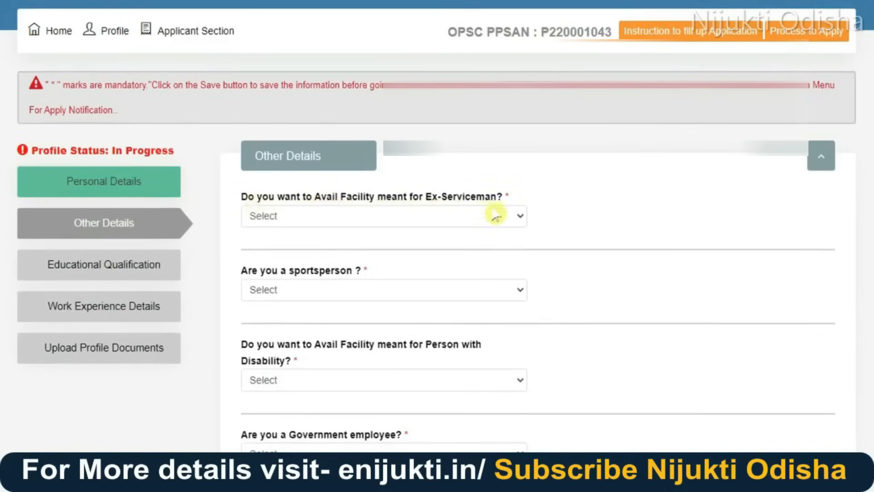
click(468, 218)
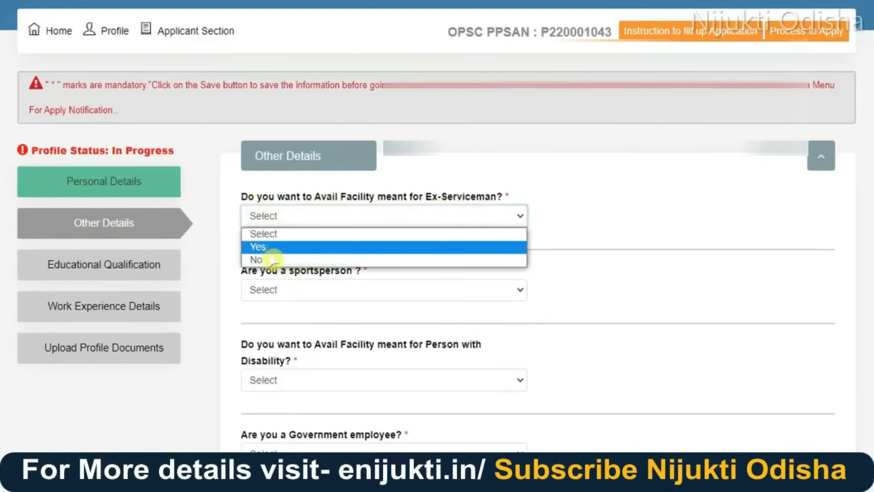
click(268, 258)
scroll(270, 273, down, 2)
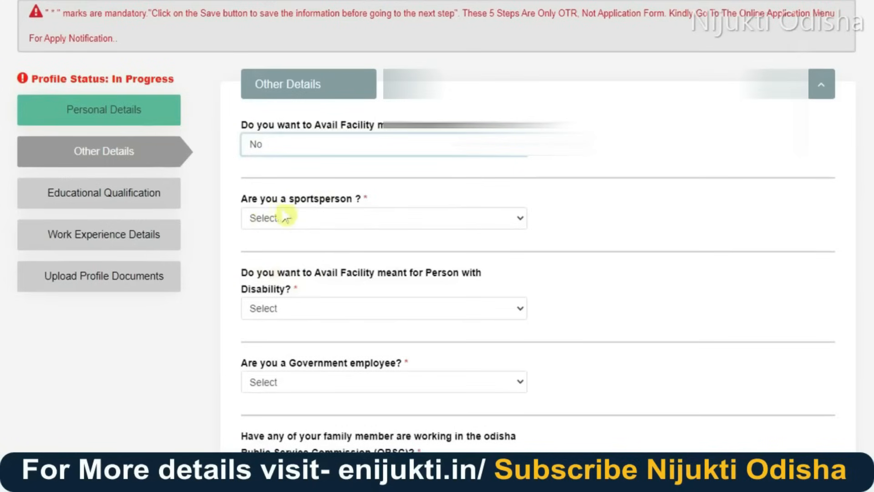
click(353, 223)
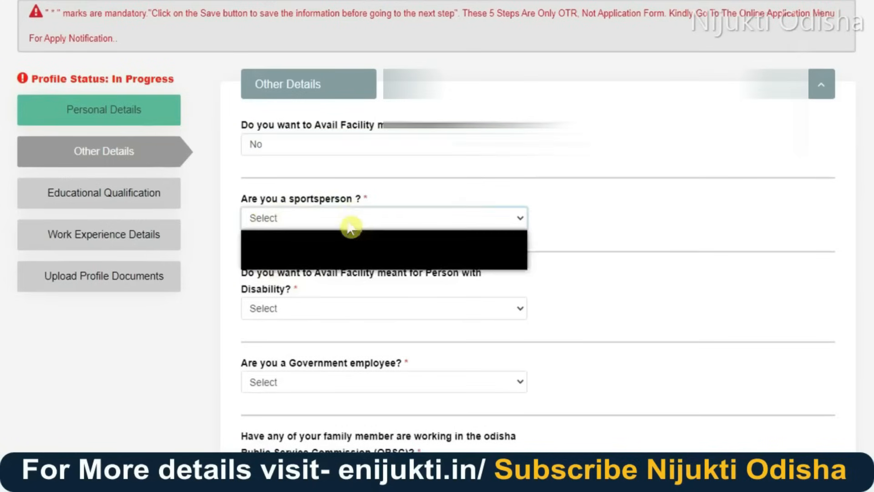
click(273, 260)
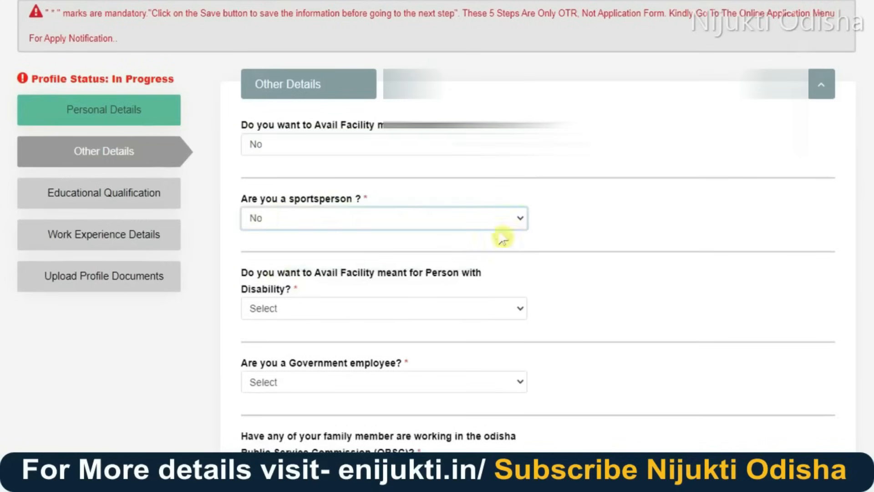
Answer Yes to the Person with Disability facility question and examine the disability category and sub category fields.
scroll(504, 239, down, 2)
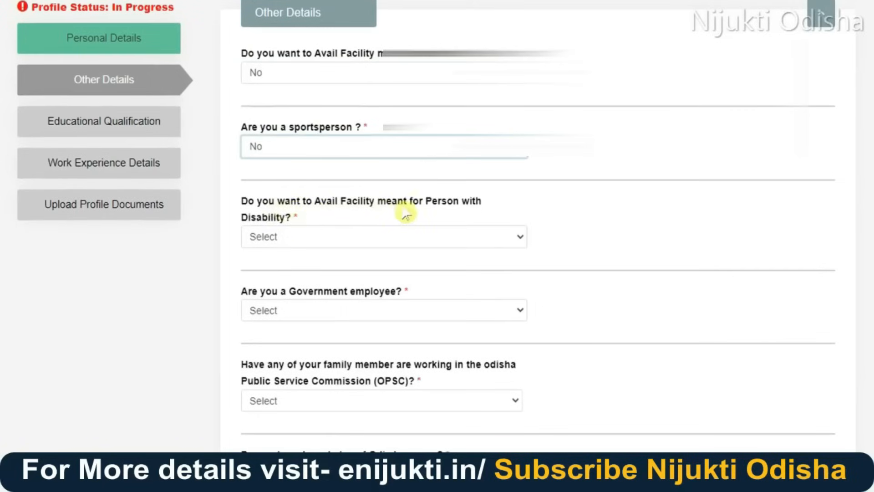
click(318, 237)
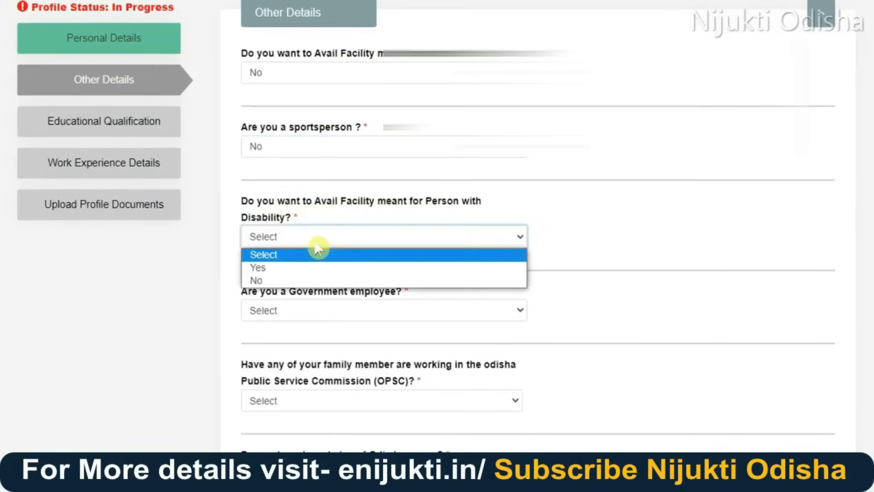
click(262, 268)
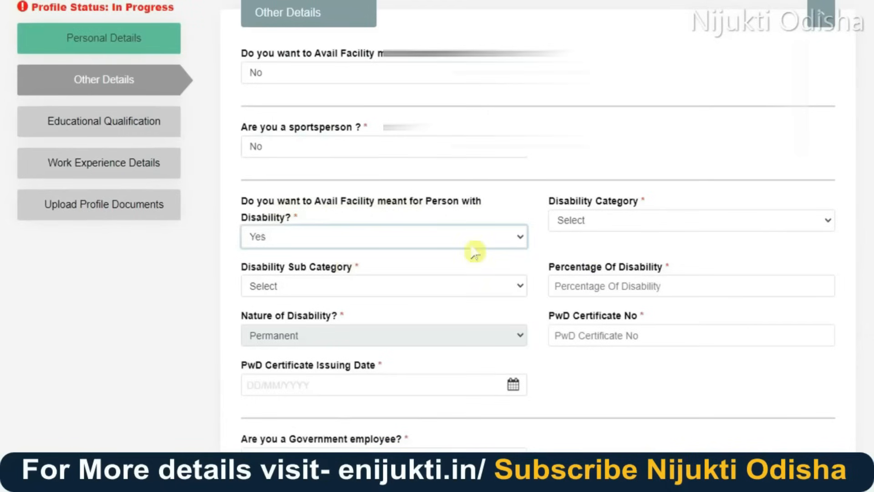
click(617, 224)
click(342, 291)
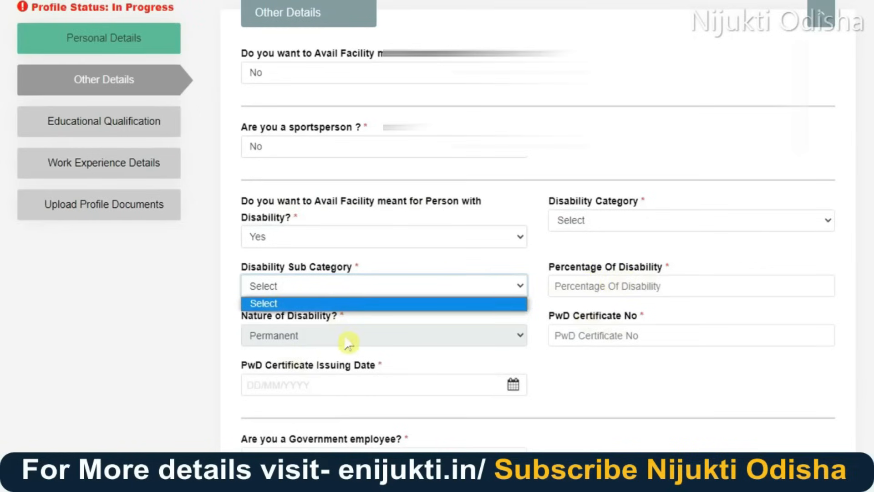
click(418, 339)
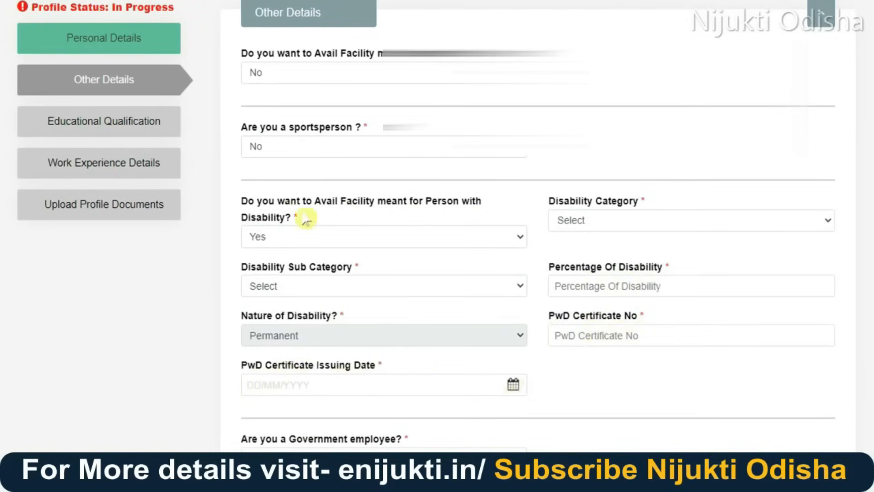
Set the answer to the Person with Disability facility question to No.
click(461, 241)
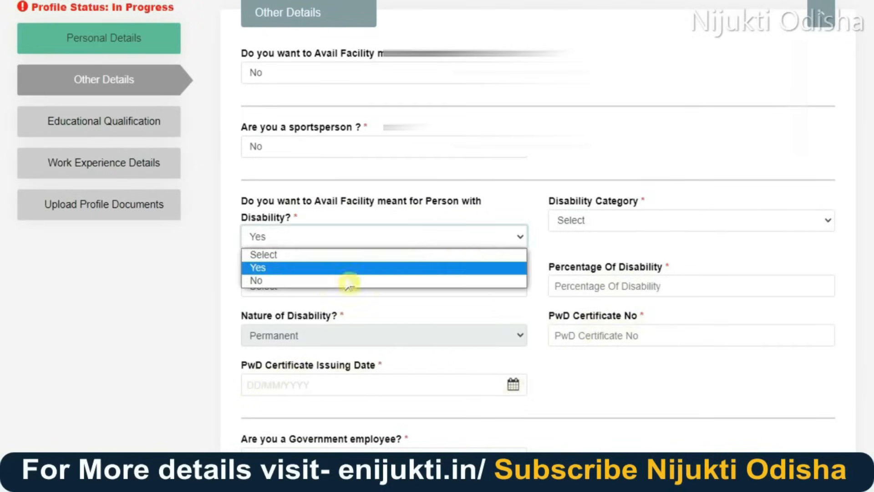
click(547, 228)
key(Down)
Answer Yes to the Government employee question in the other details.
scroll(553, 225, down, 3)
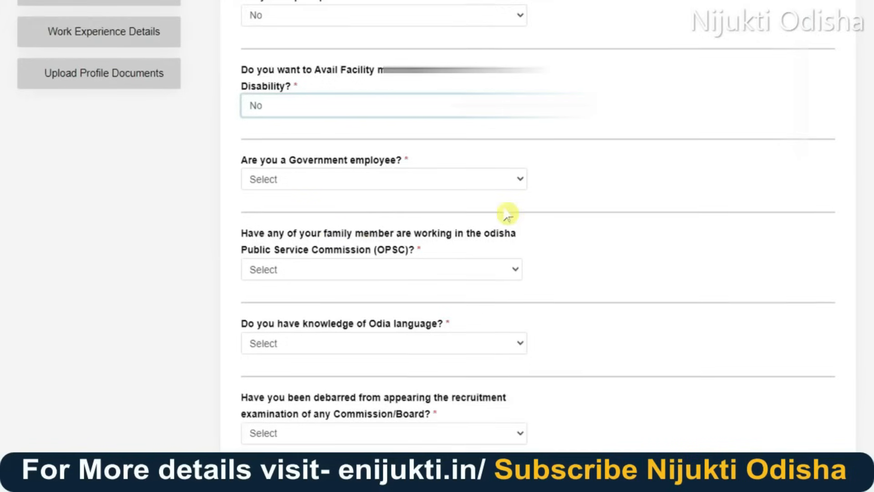
click(379, 169)
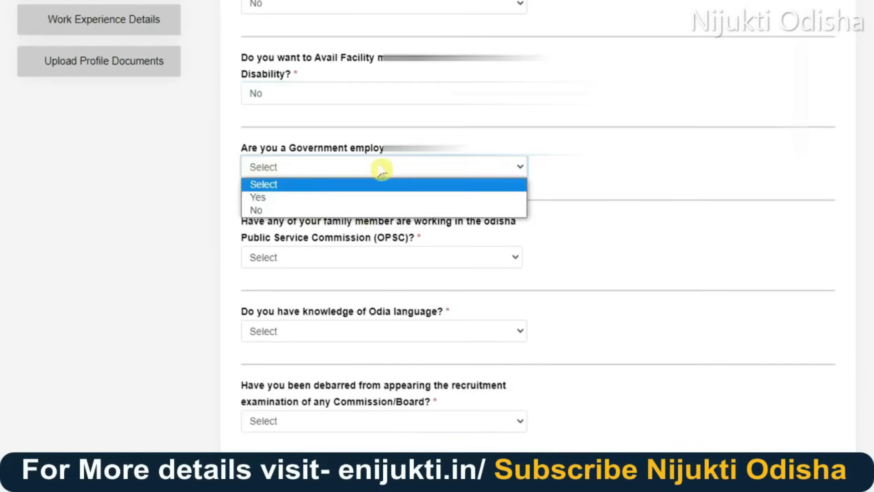
click(272, 197)
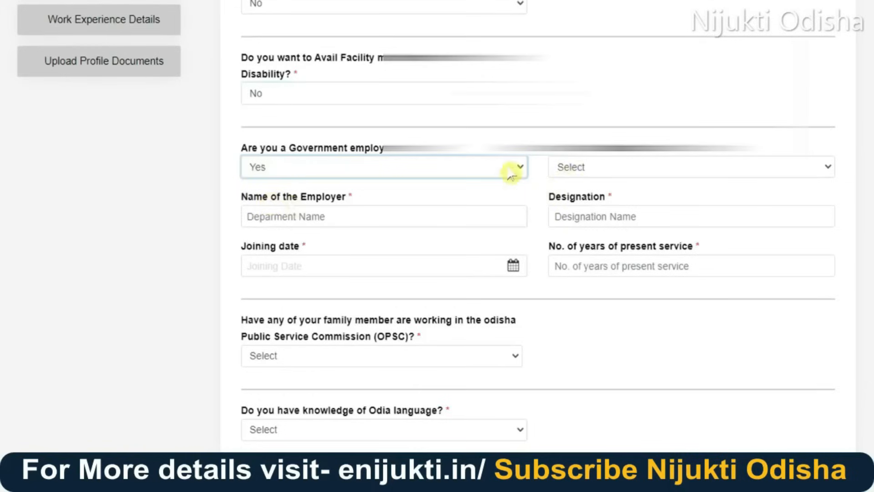
Examine the service type options for Government employees and set the Government employee question to No.
click(660, 166)
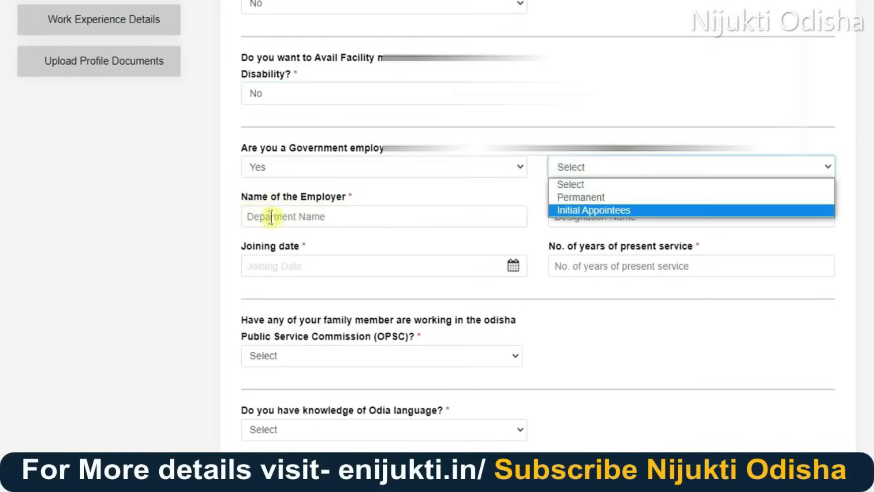
click(621, 246)
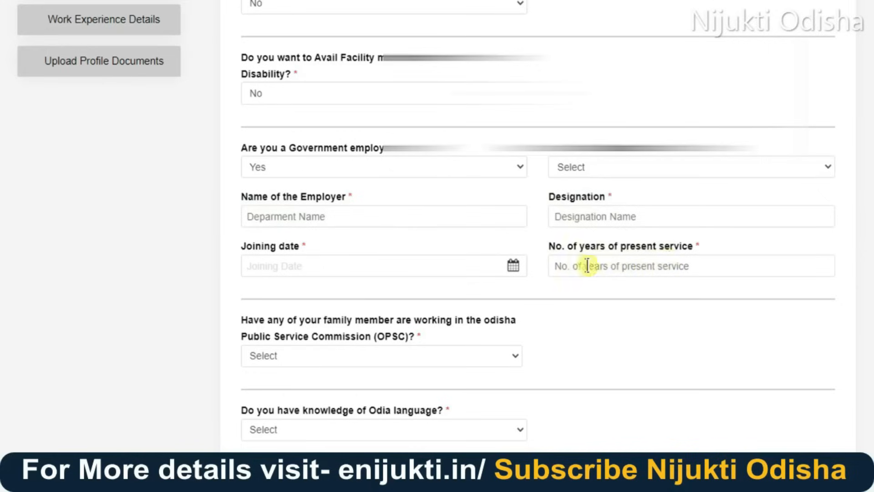
click(375, 168)
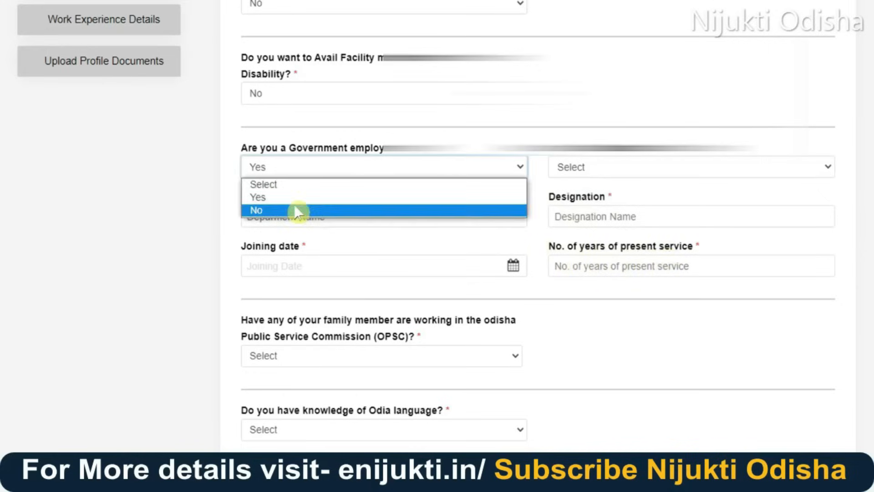
click(296, 210)
Try Yes on the OPSC family member question to examine its officer fields, and set the answer to No.
scroll(412, 256, down, 2)
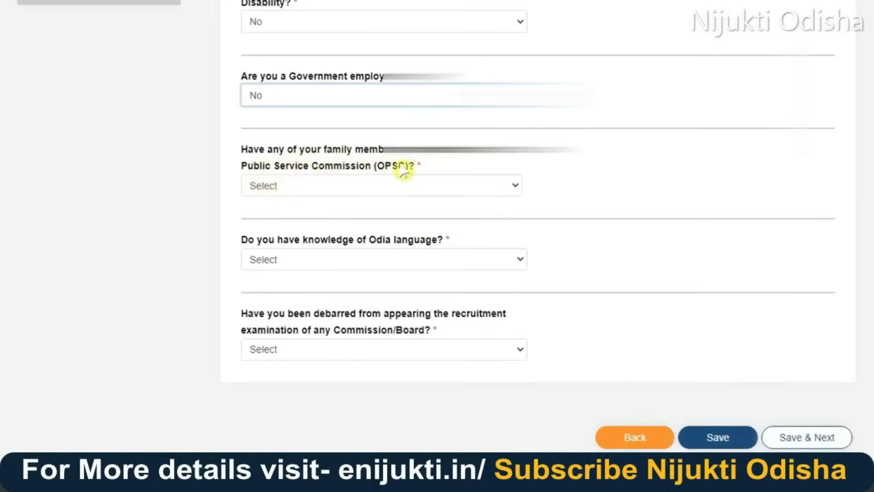
click(397, 196)
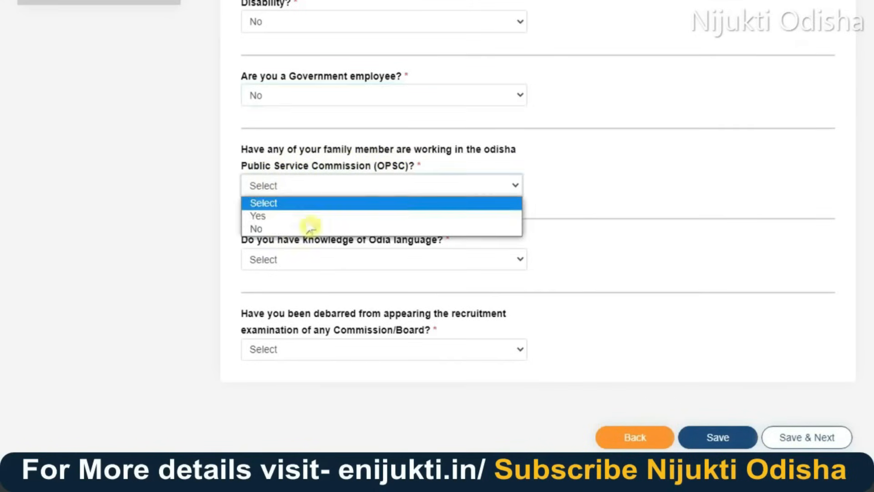
click(278, 217)
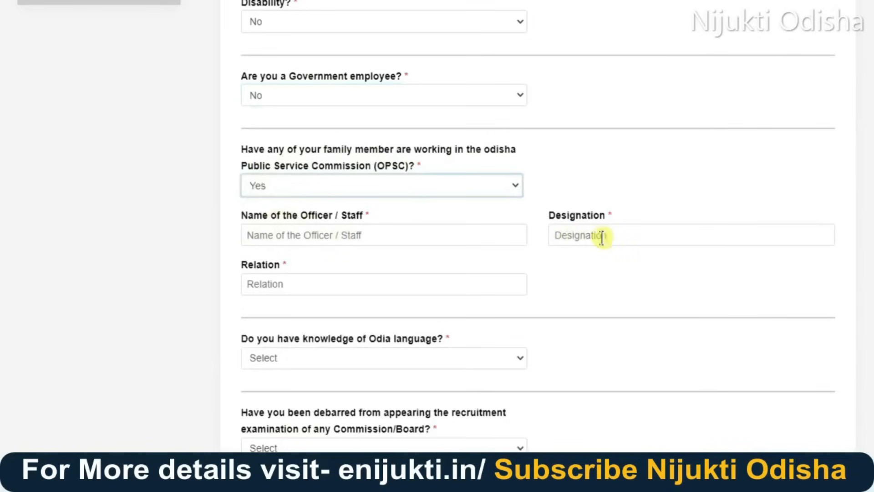
click(275, 283)
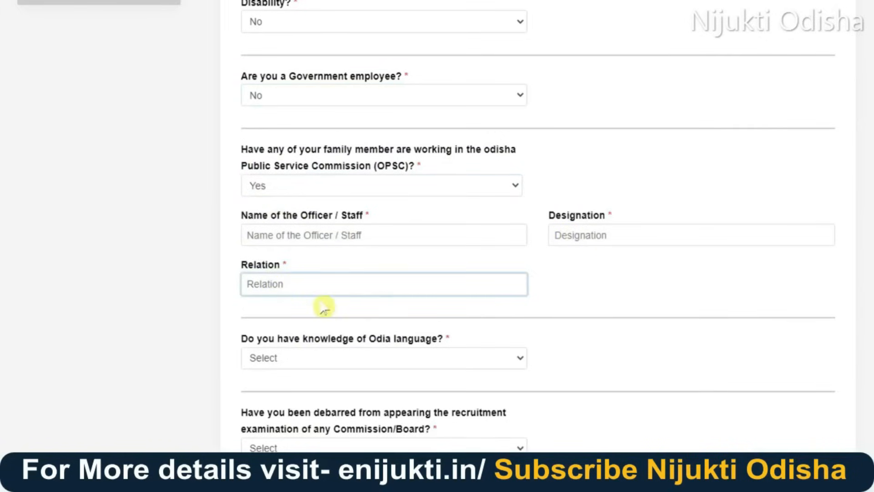
click(406, 191)
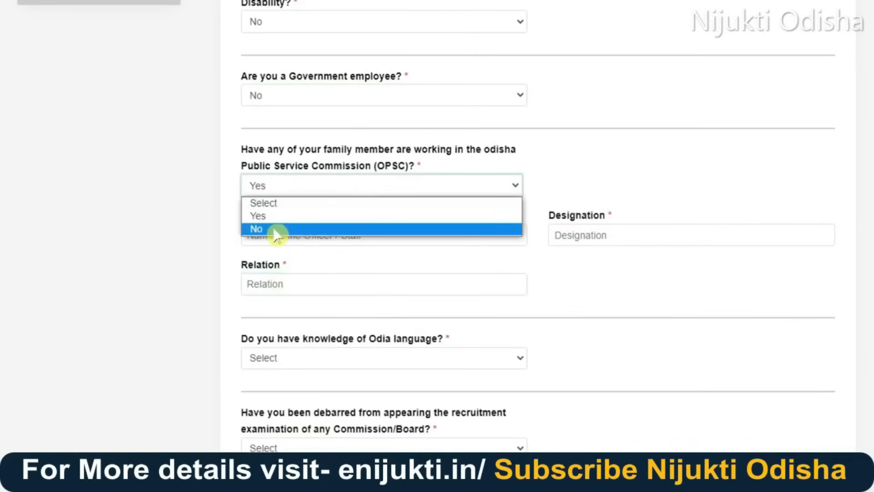
click(299, 229)
Answer Yes to the Odia language knowledge question and select Speak Odia, Read Odia and Write Odia as the activities.
scroll(446, 232, down, 1)
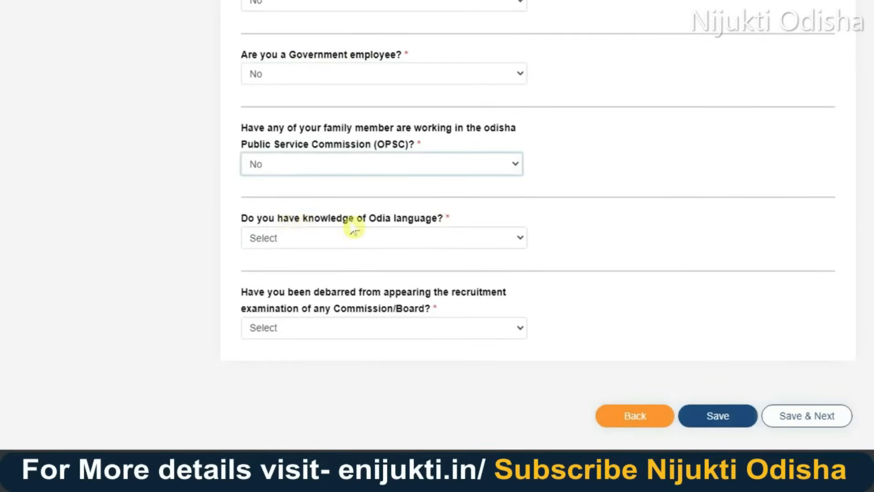
click(412, 241)
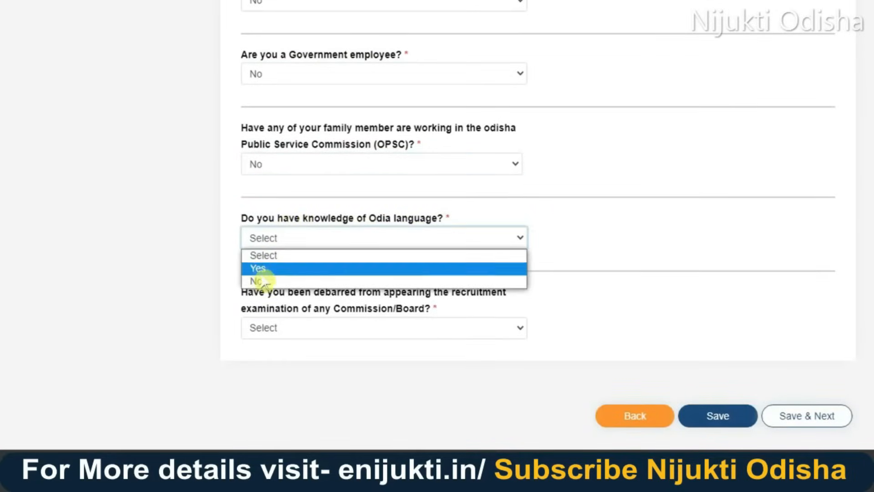
click(258, 270)
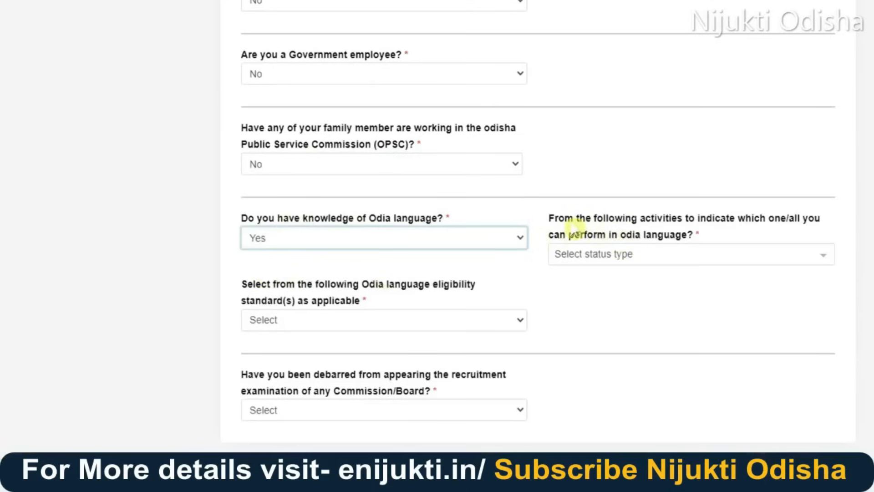
click(614, 263)
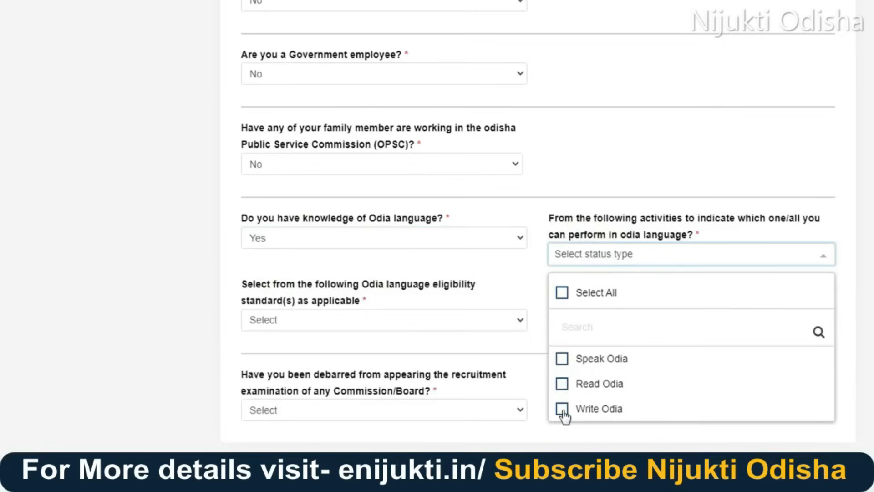
click(562, 294)
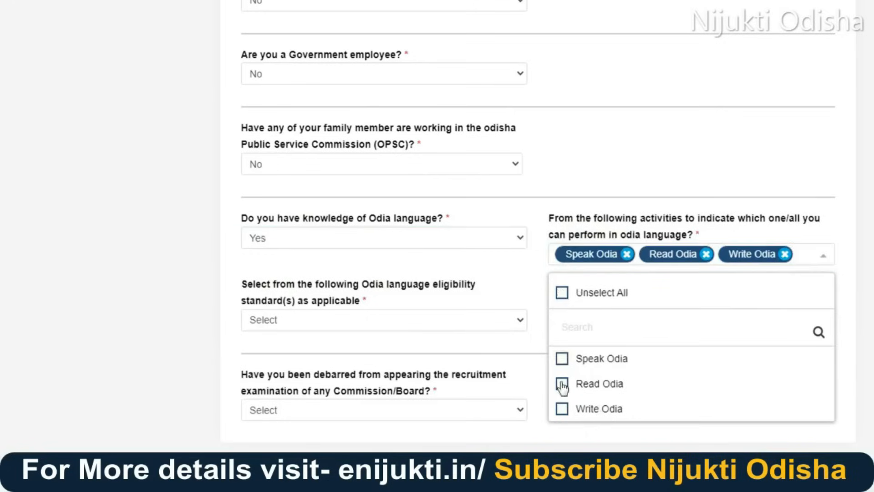
click(250, 296)
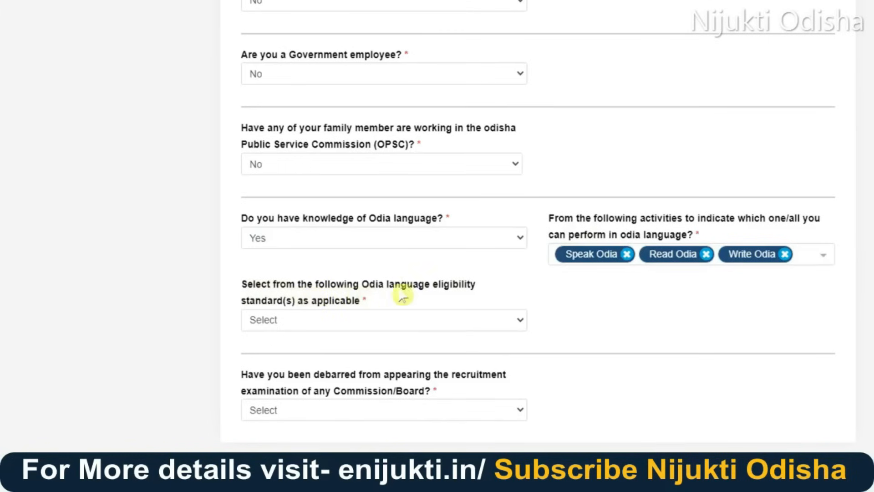
Set the Odia eligibility standard to passed in Odia as language subject in the final examination, and answer No to the debarment question.
click(415, 324)
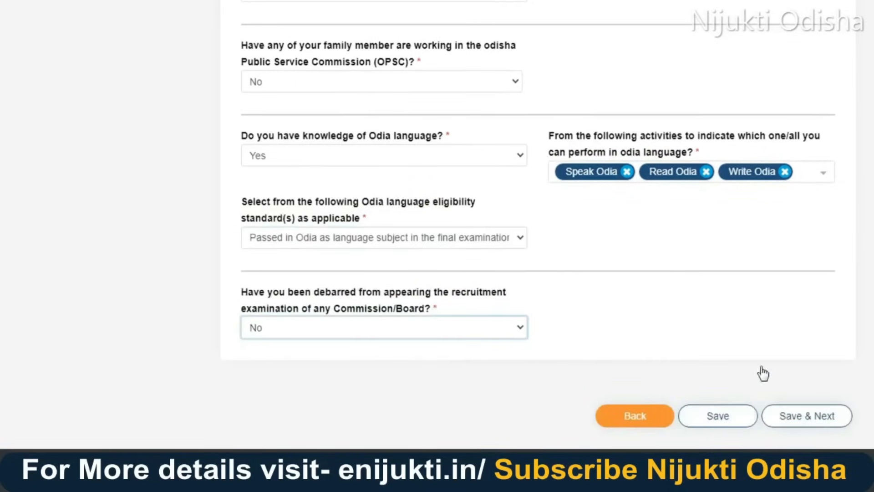
Save the other details, accept the verification, and proceed to the Educational Qualification section.
click(718, 416)
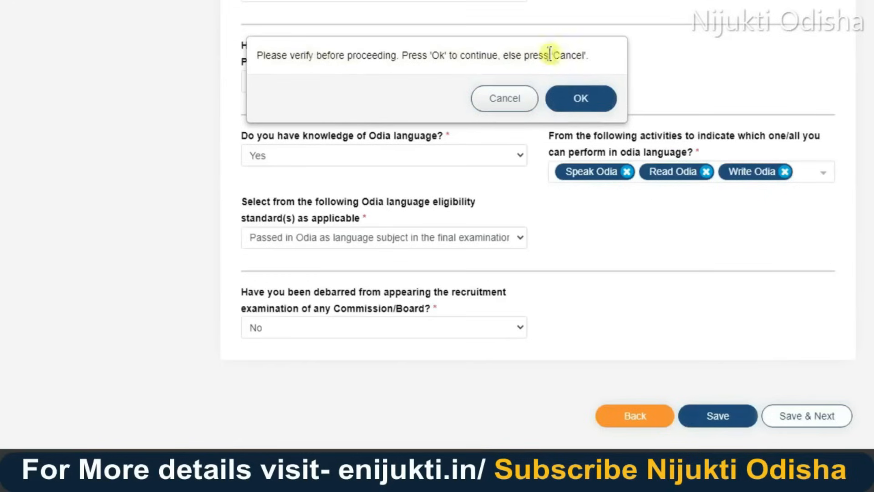
click(578, 101)
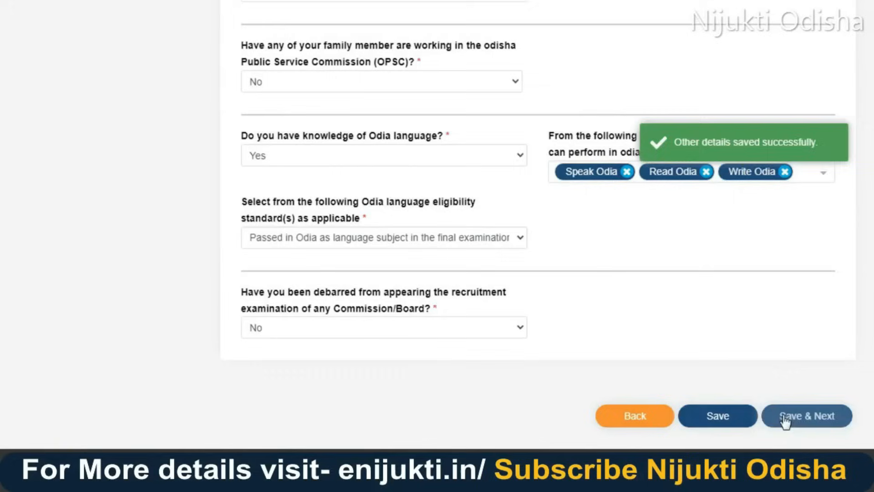
click(807, 418)
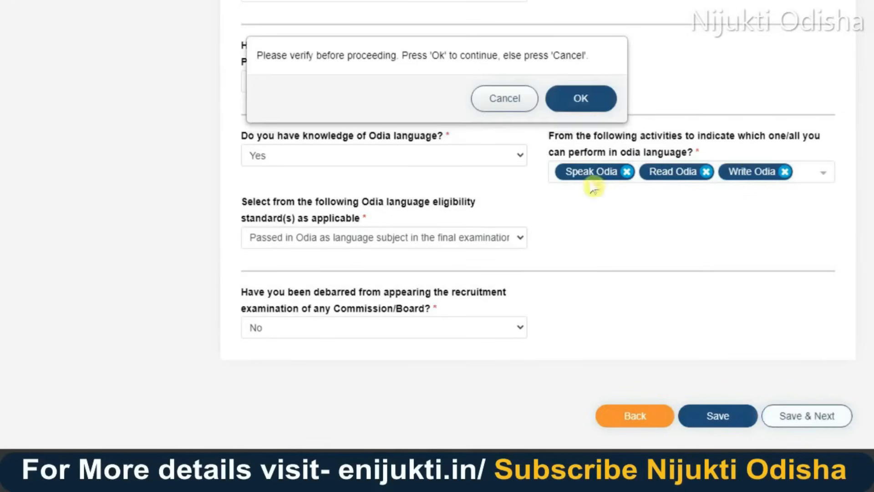
click(587, 101)
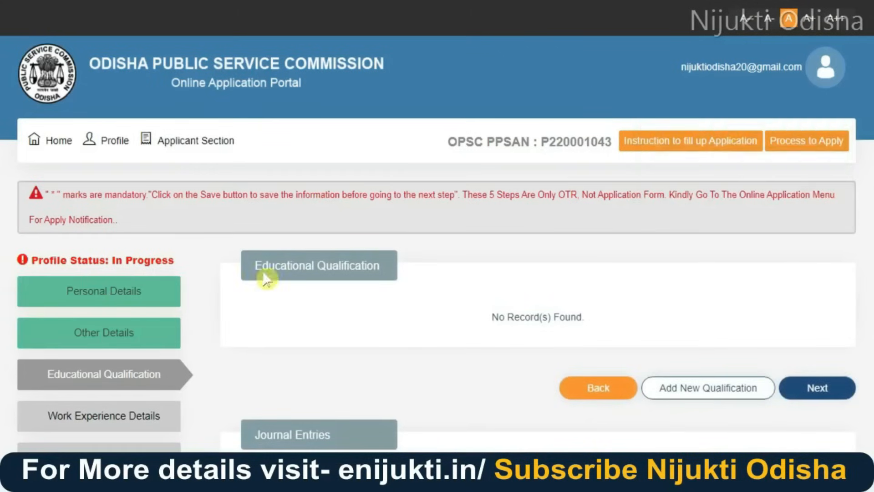
Add a new qualification with 10th (HSCE) or equivalent as type and degree, and HSCE/10th Subjects as the subject.
scroll(116, 340, down, 3)
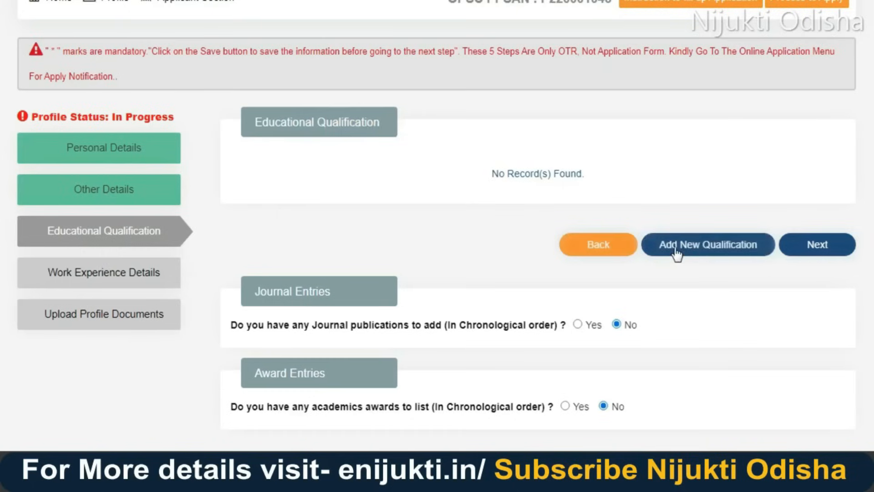
click(705, 248)
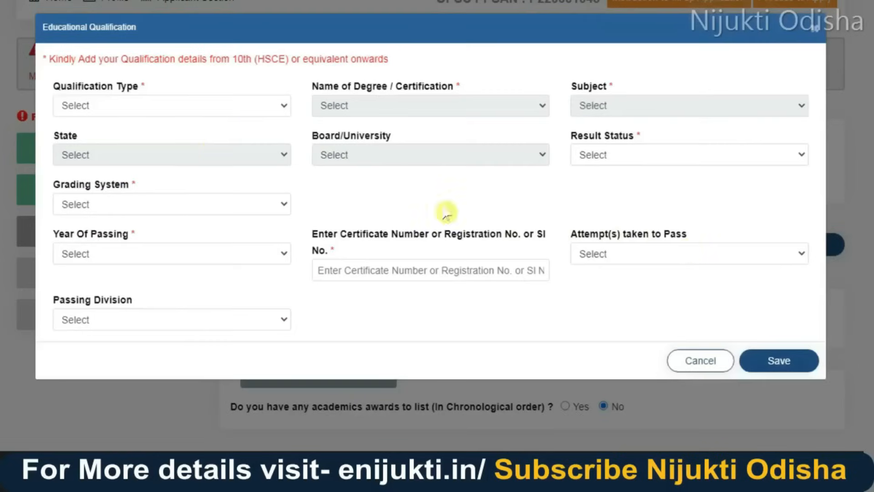
click(250, 108)
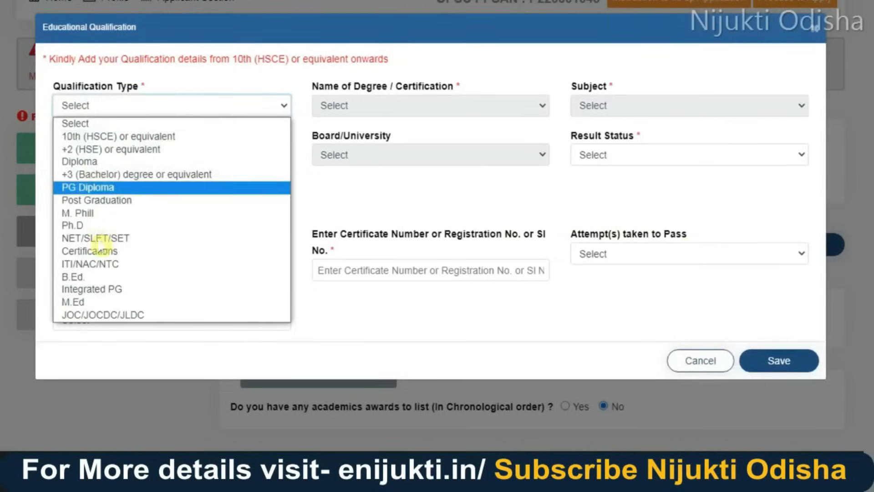
click(88, 148)
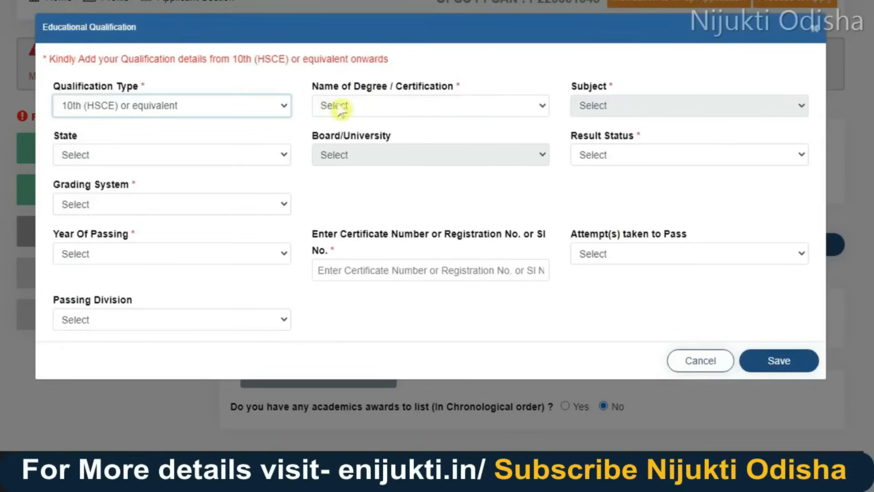
click(386, 102)
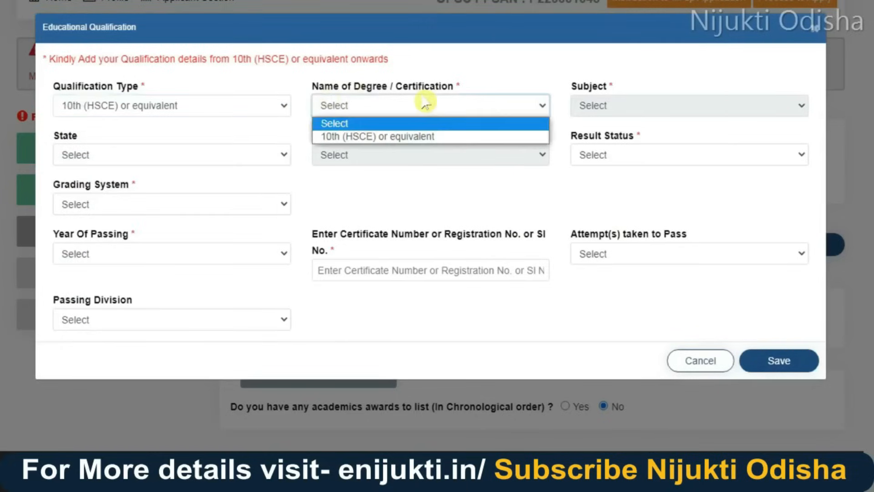
click(388, 138)
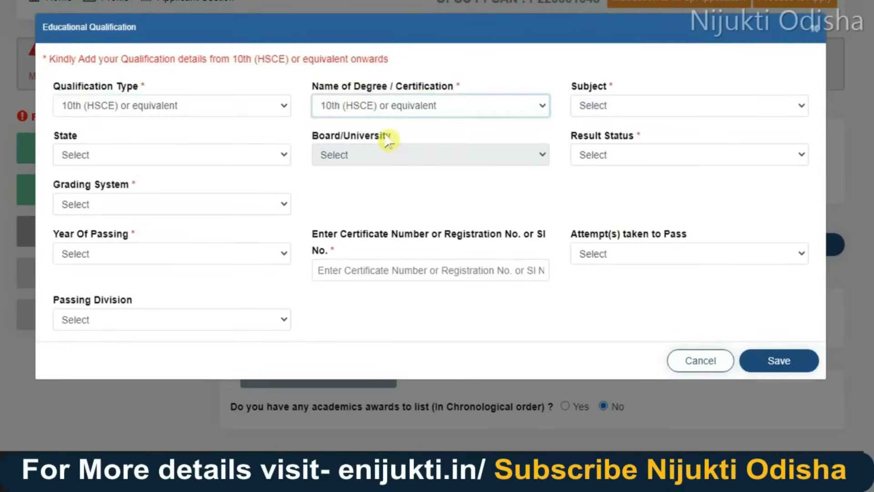
click(610, 105)
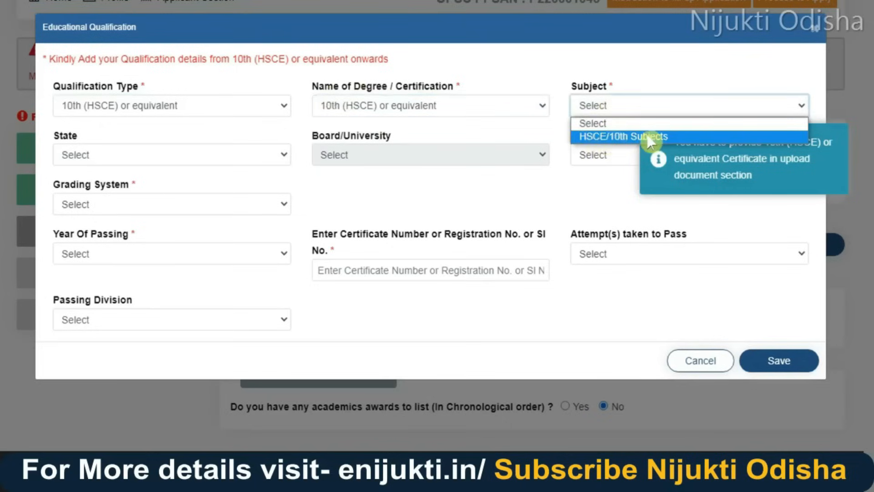
click(606, 136)
Set the 10th qualification's state to ODISHA, board to Board of Secondary Education, result status to Passed and grading system to Marks.
click(222, 157)
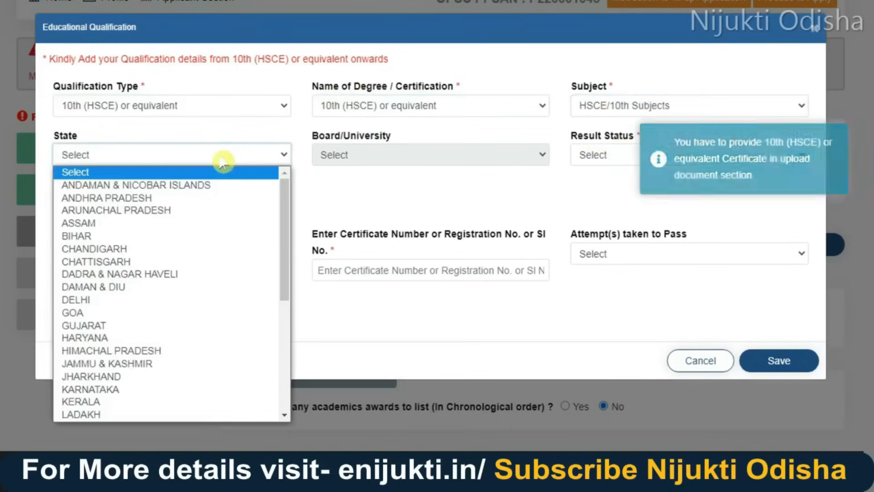
drag(283, 291, 282, 325)
click(117, 355)
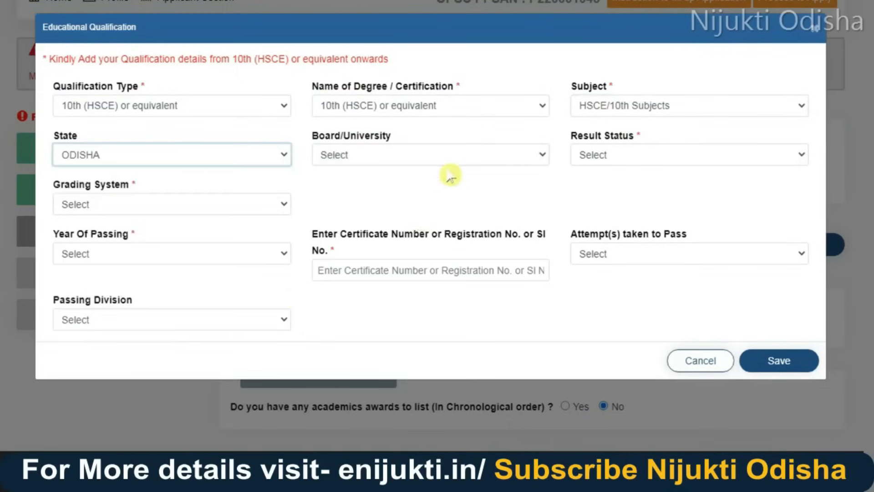
click(447, 157)
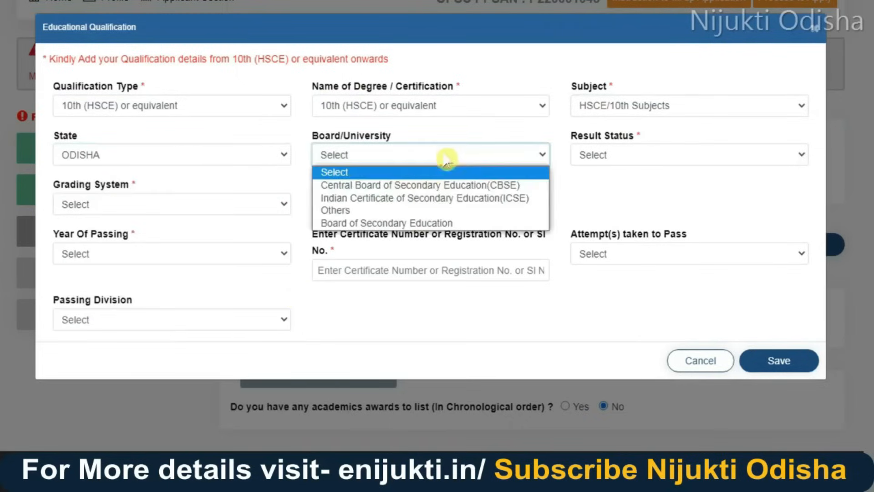
click(390, 224)
click(606, 155)
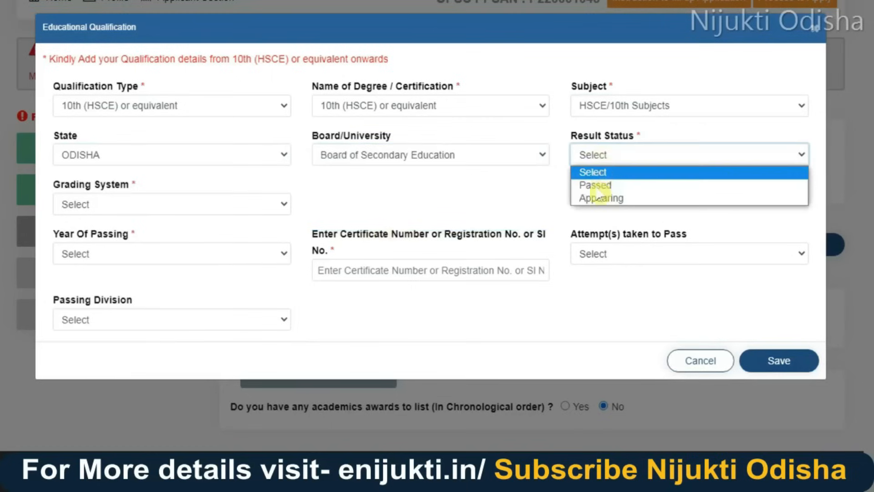
click(593, 186)
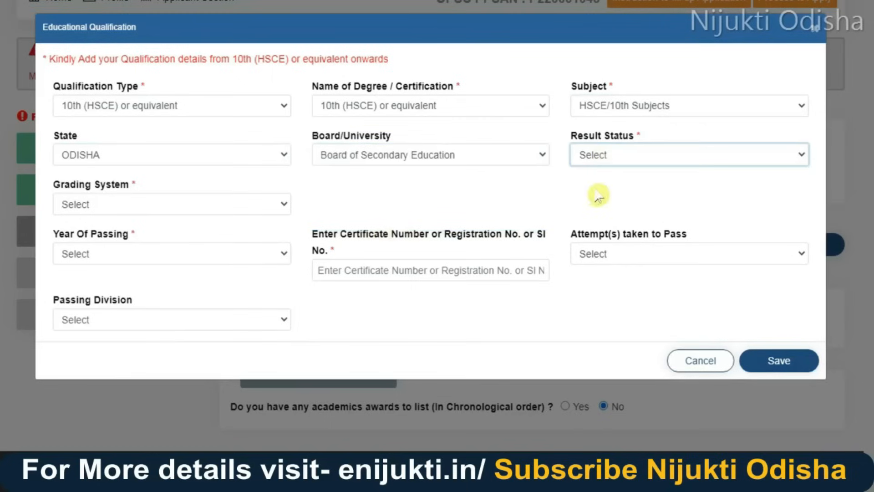
click(132, 210)
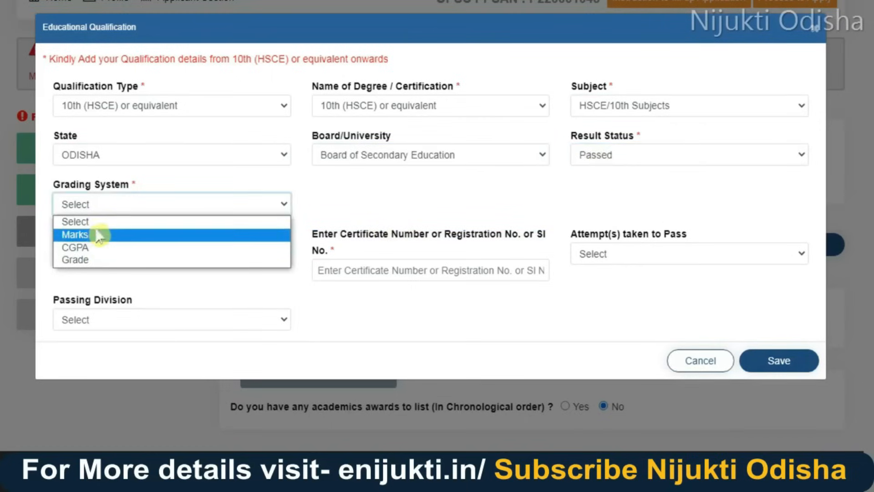
click(97, 235)
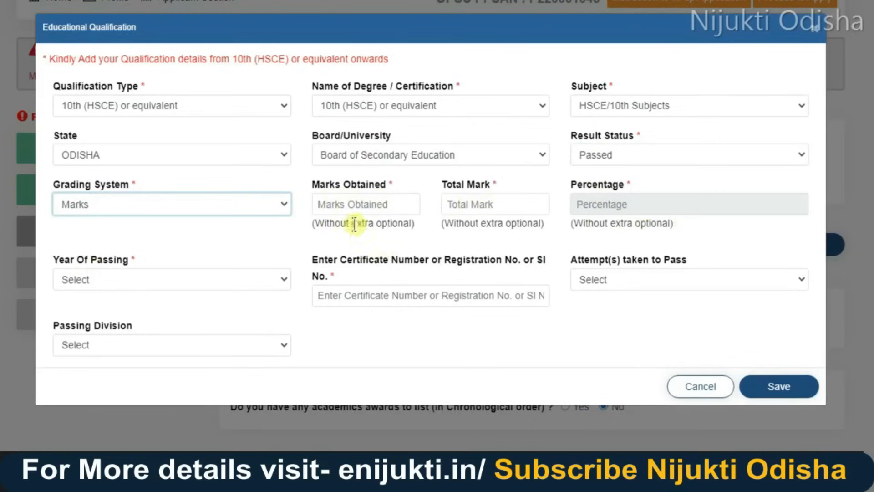
Complete the 10th qualification with 450 of 600 marks, passing year 2014, the certificate number, First attempt and First Division, and save it.
click(165, 282)
click(380, 268)
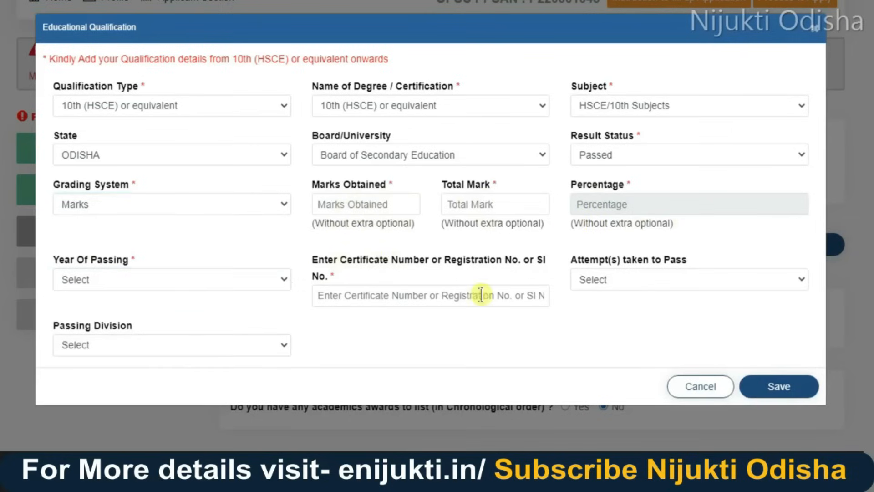
click(620, 286)
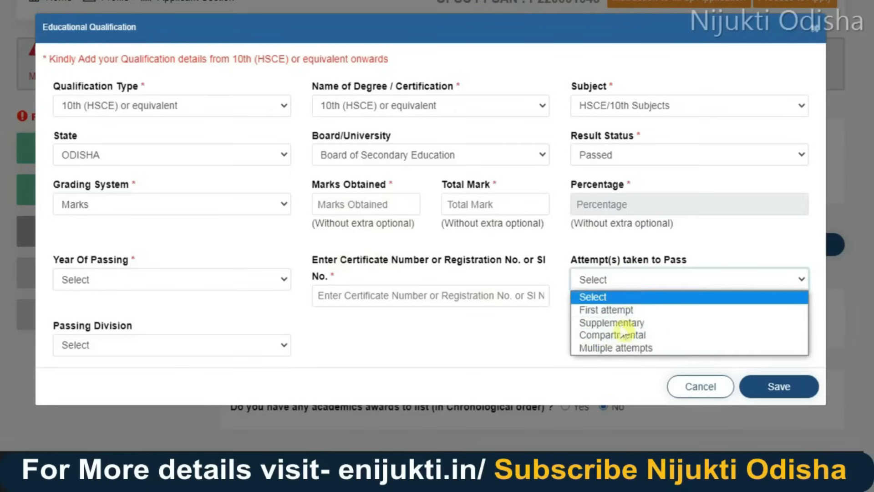
click(619, 313)
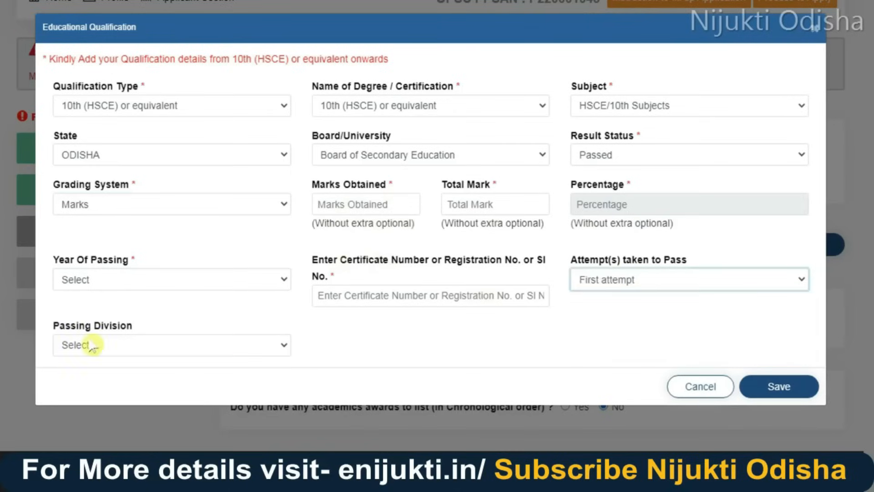
click(152, 345)
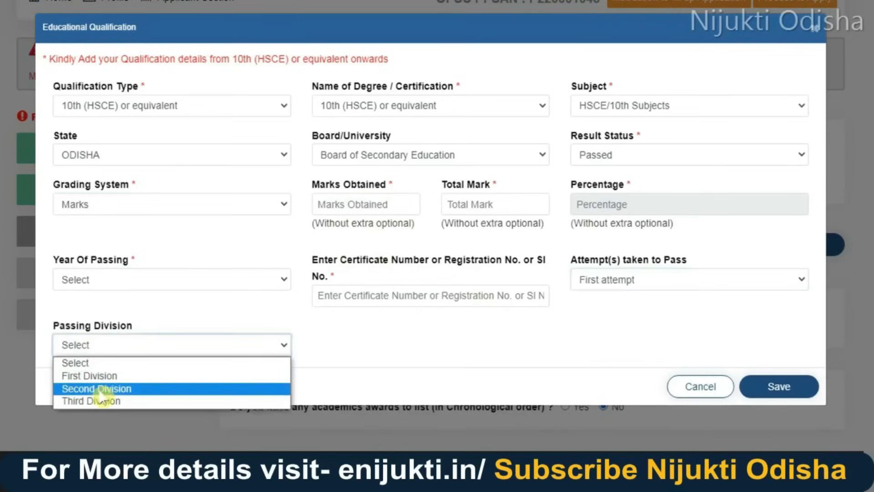
click(102, 375)
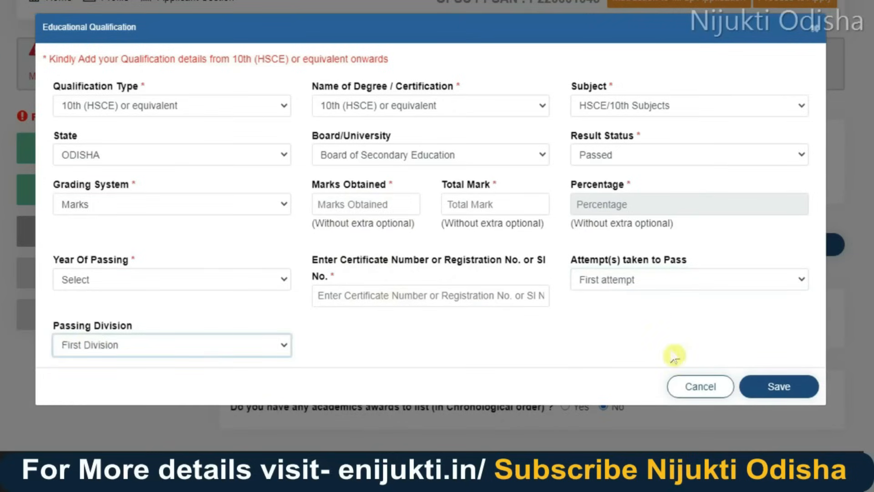
click(780, 387)
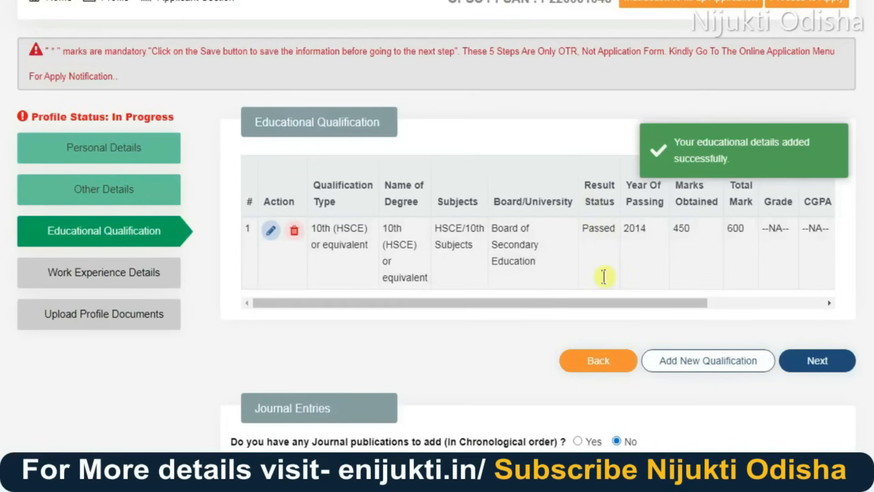
Review all columns of the saved 10th qualification entry in the Educational Qualification table.
drag(611, 304, 757, 298)
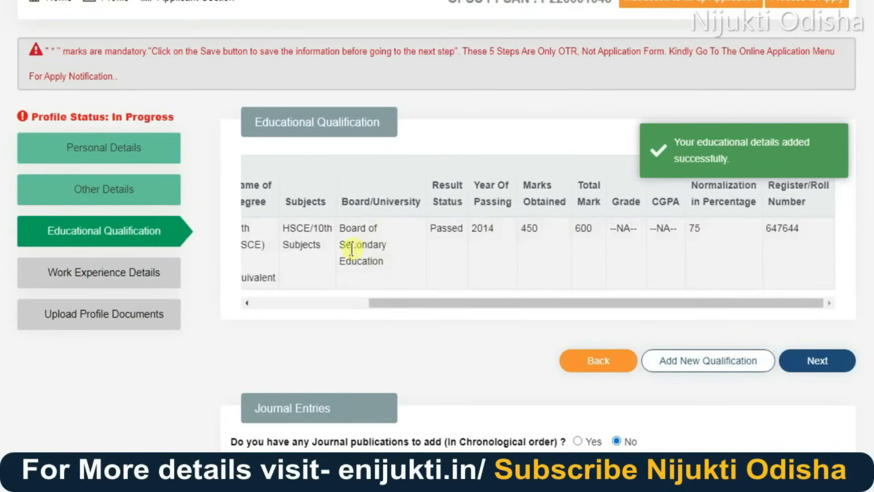
drag(433, 298, 301, 209)
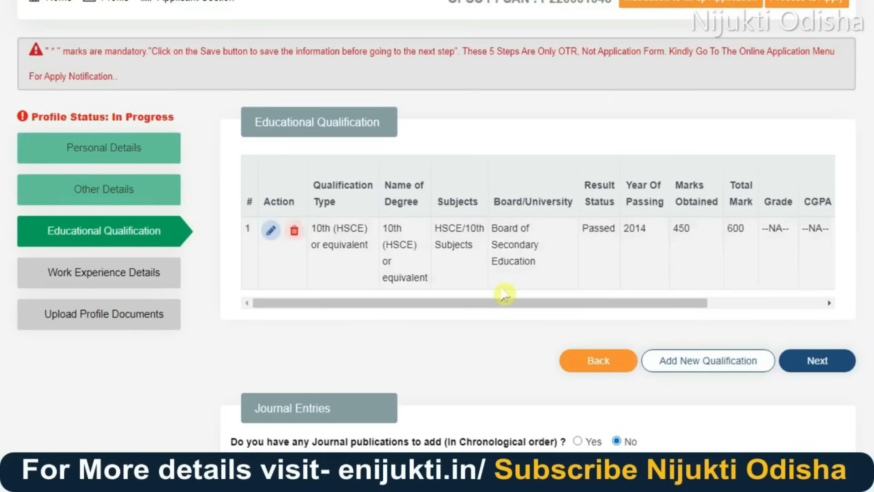
drag(479, 302, 571, 302)
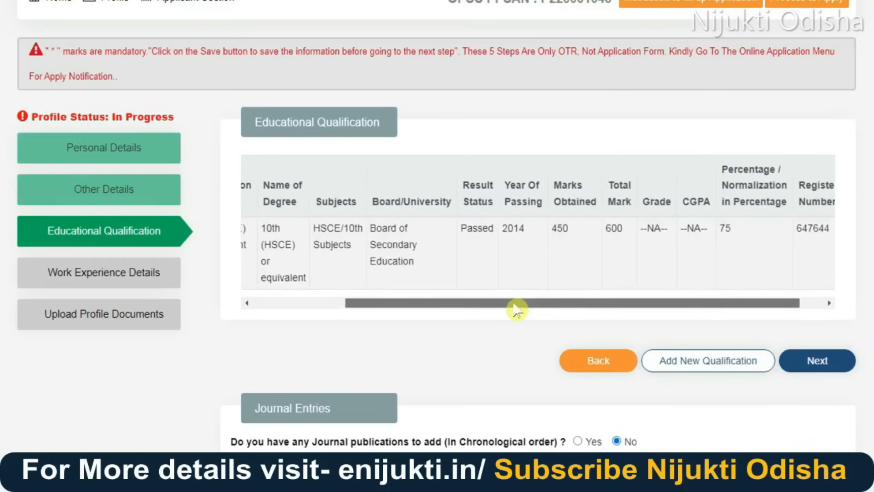
drag(516, 304, 423, 304)
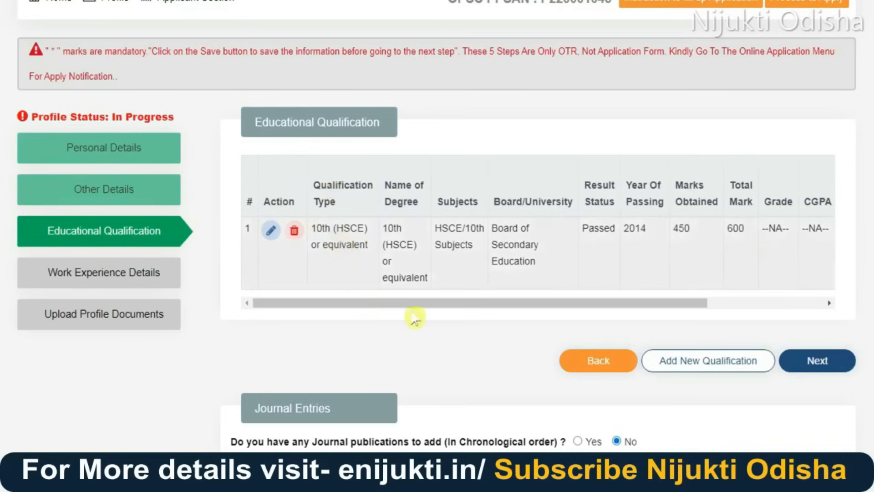
drag(414, 306, 465, 305)
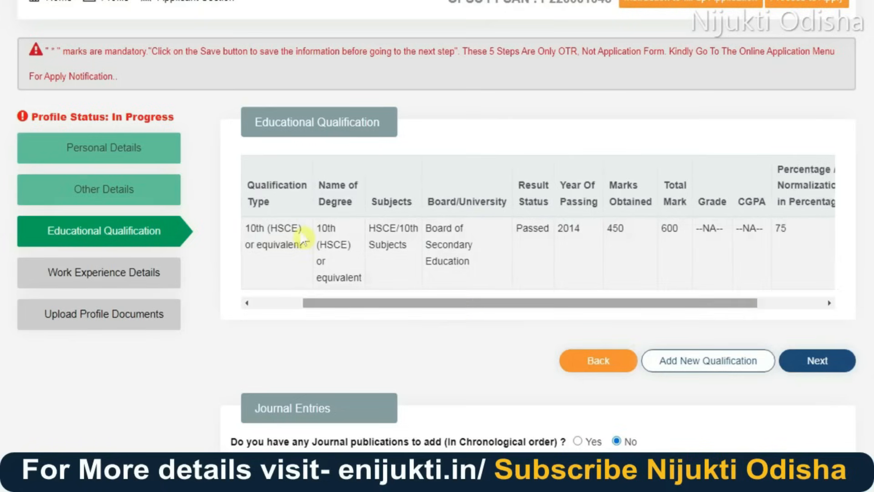
Add a new qualification with +2 (HSE) or equivalent as type and degree, and Science as the subject.
click(713, 361)
click(220, 106)
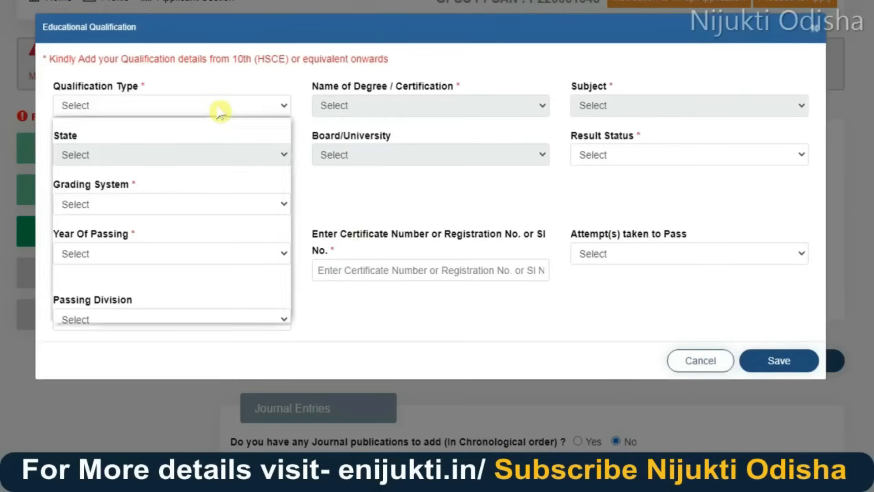
click(109, 150)
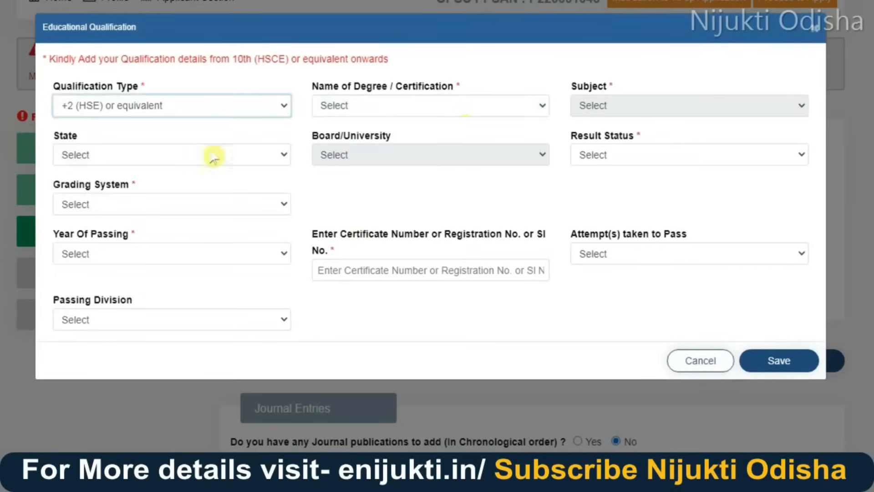
click(420, 109)
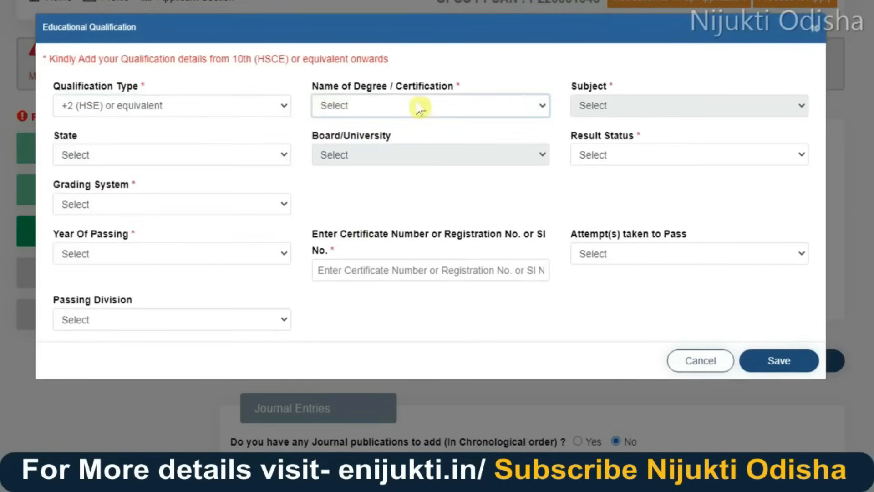
click(391, 118)
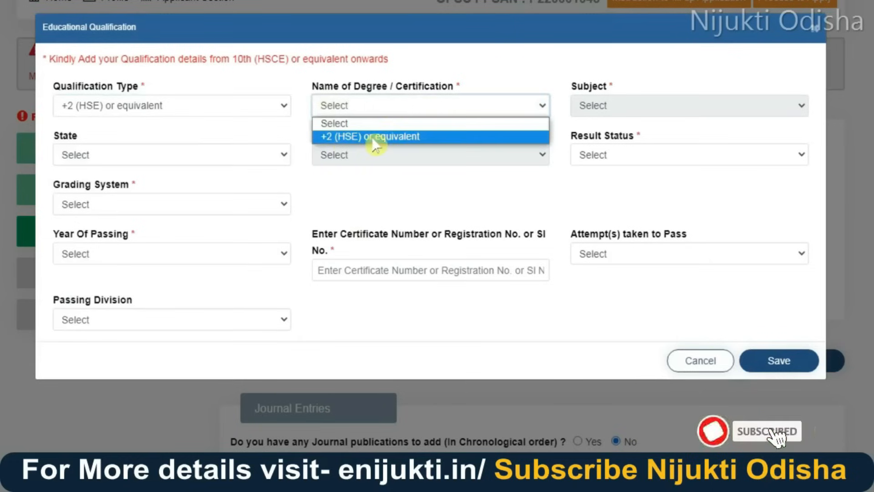
click(399, 137)
click(599, 107)
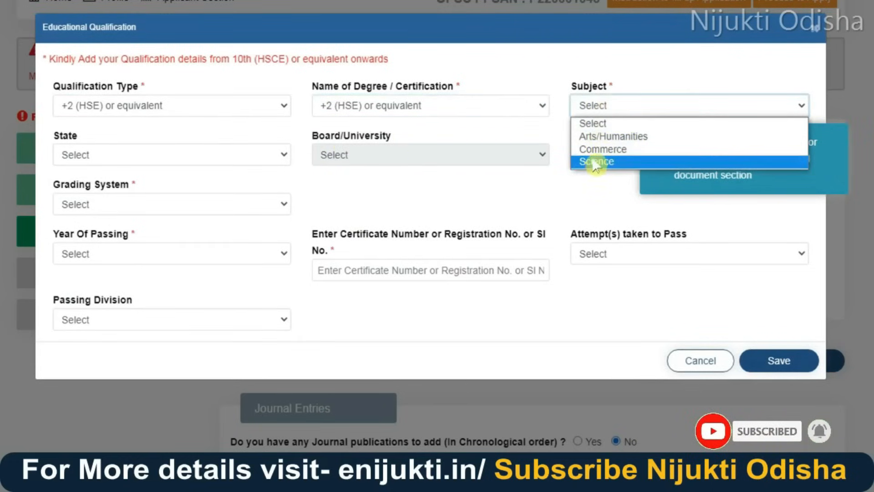
click(595, 162)
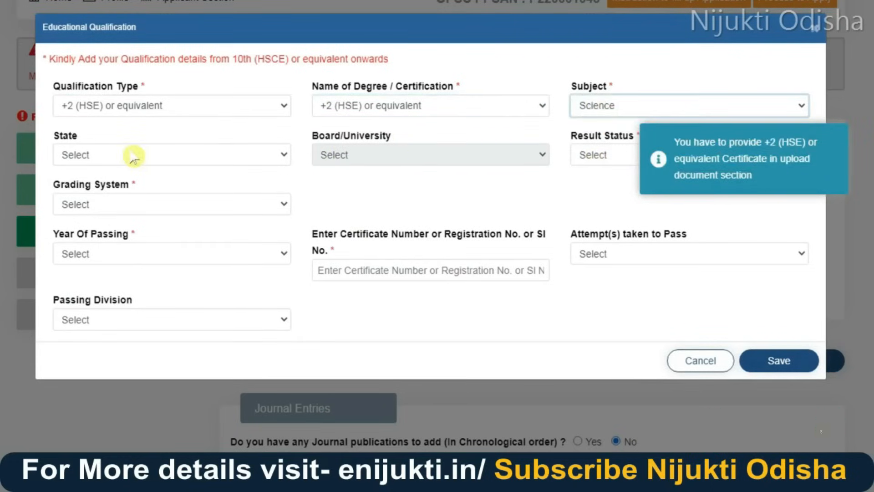
Set the +2 qualification's state to ODISHA, board to Council of Higher Secondary Education, result status to Passed and grading system to Marks.
click(167, 159)
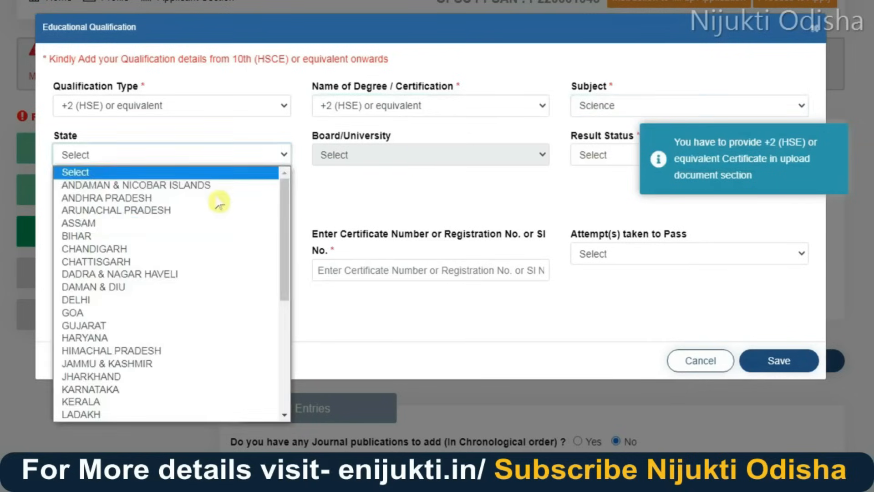
scroll(290, 282, down, 1)
scroll(290, 282, down, 5)
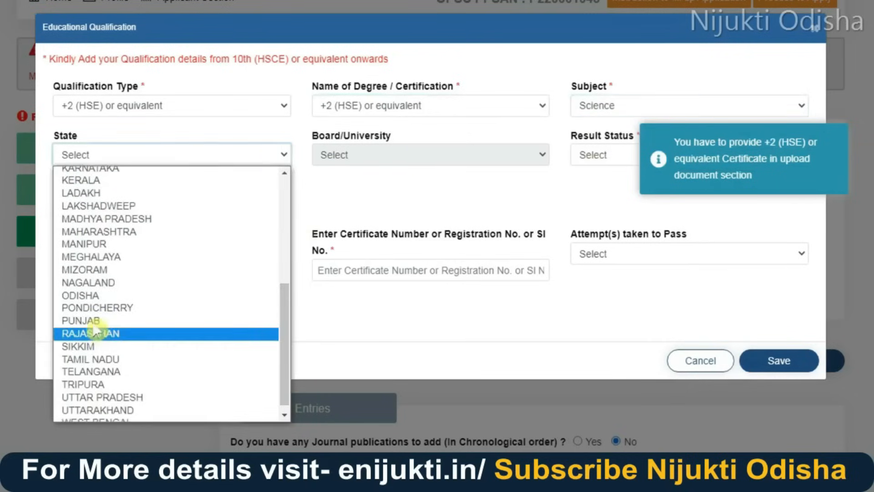
click(89, 297)
click(420, 157)
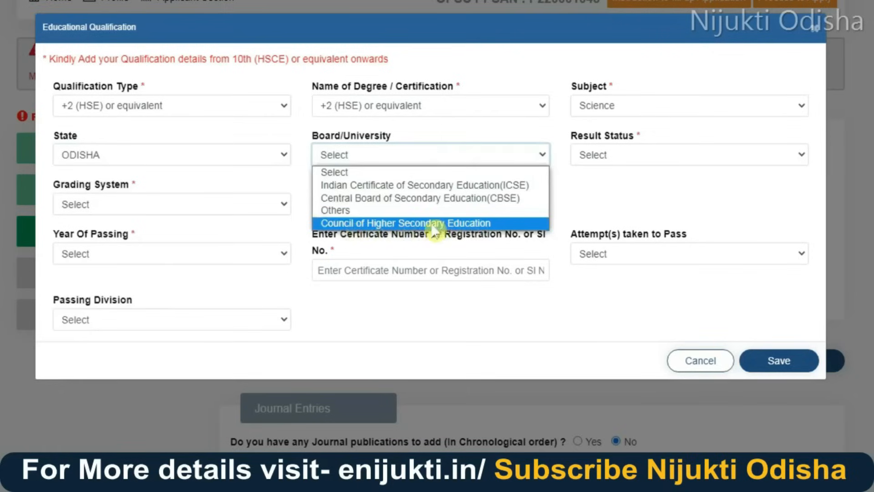
click(376, 222)
click(629, 155)
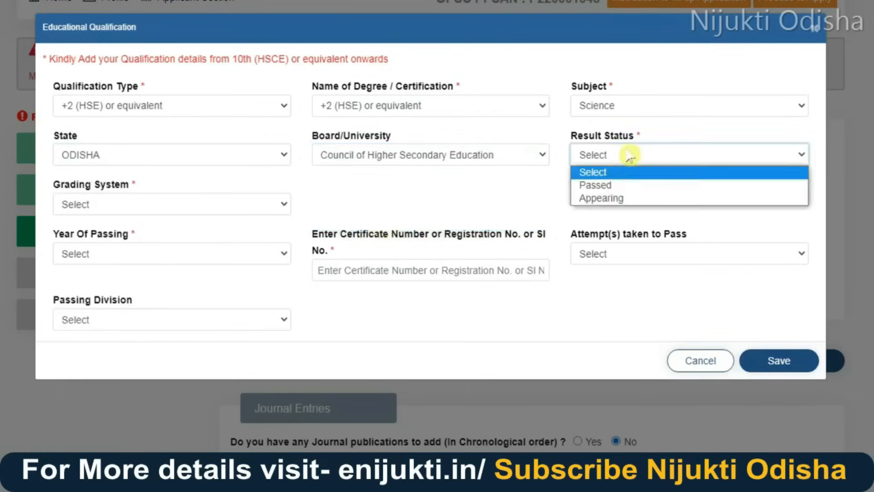
click(601, 187)
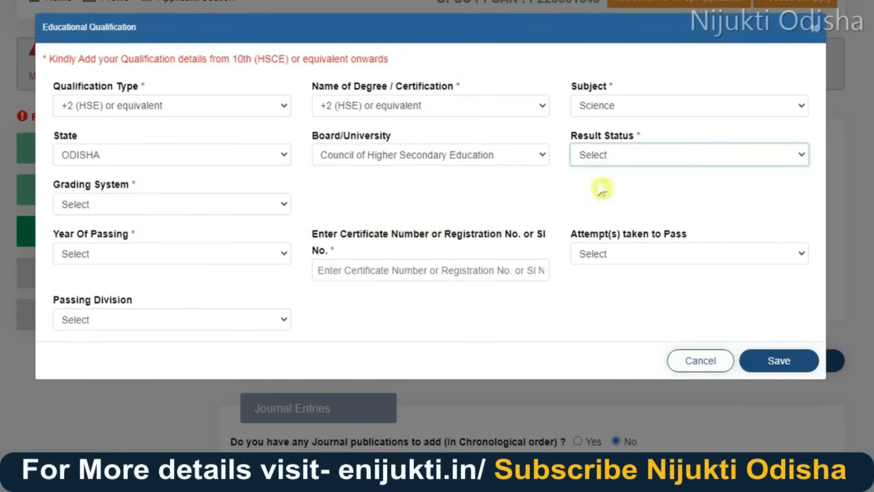
click(151, 204)
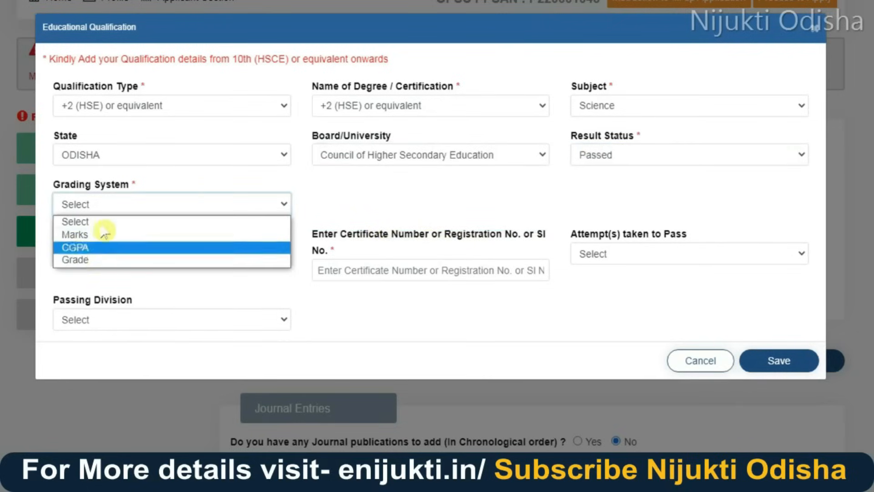
click(99, 235)
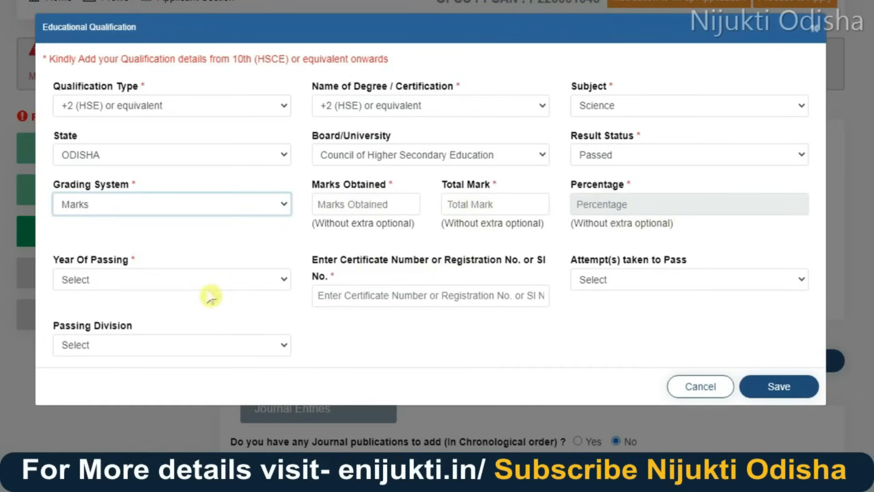
Complete the +2 qualification with 495 of 600 marks, passing year 2016, the certificate number, First attempt and First Division, and save it.
click(194, 286)
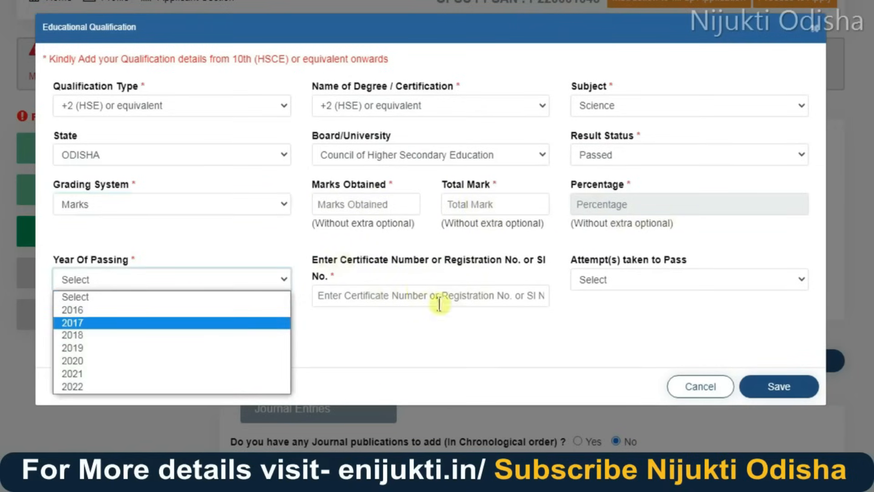
click(605, 279)
click(605, 279)
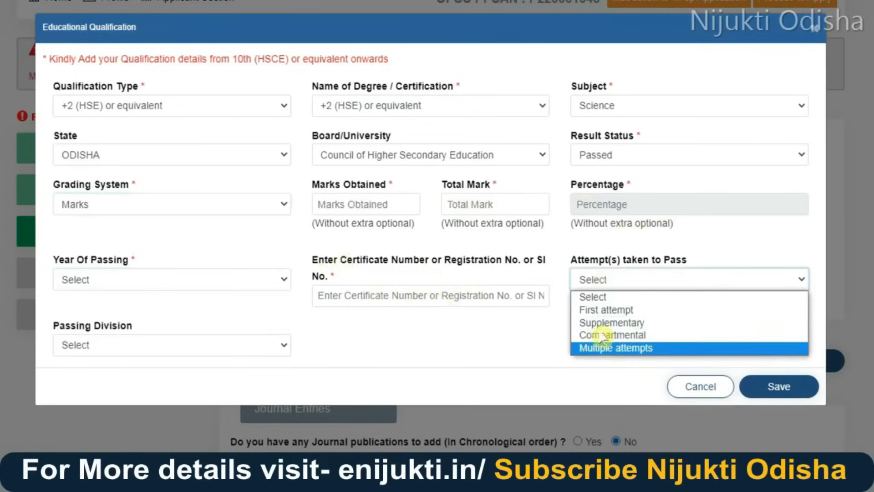
click(610, 310)
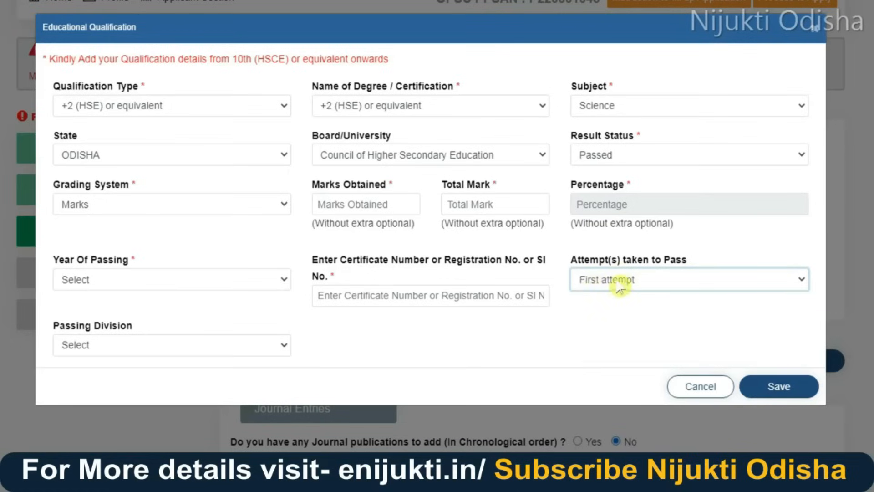
click(137, 343)
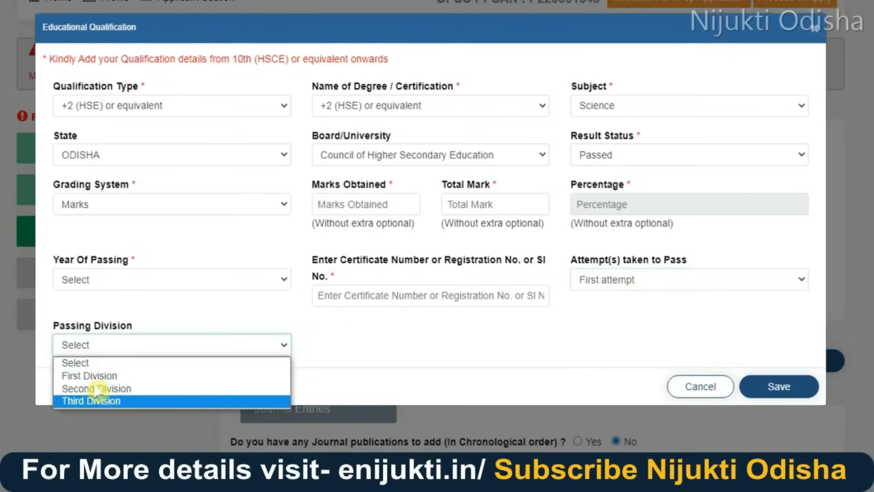
click(98, 376)
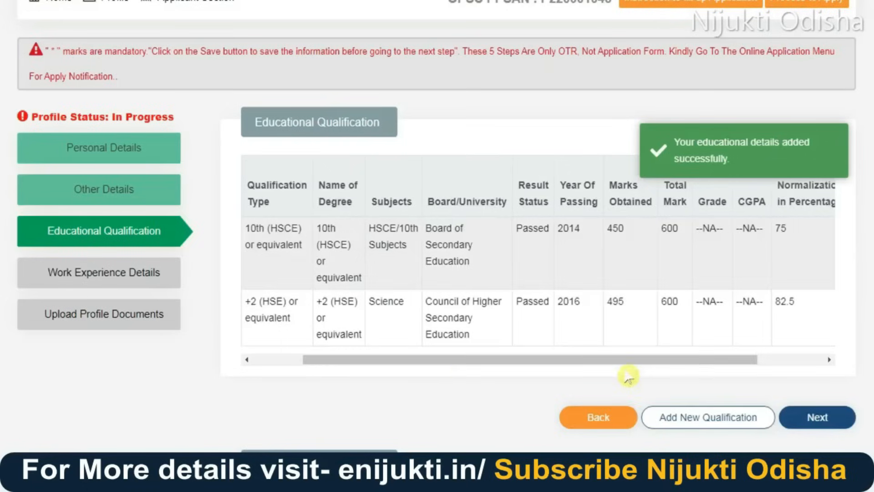
drag(512, 363, 590, 360)
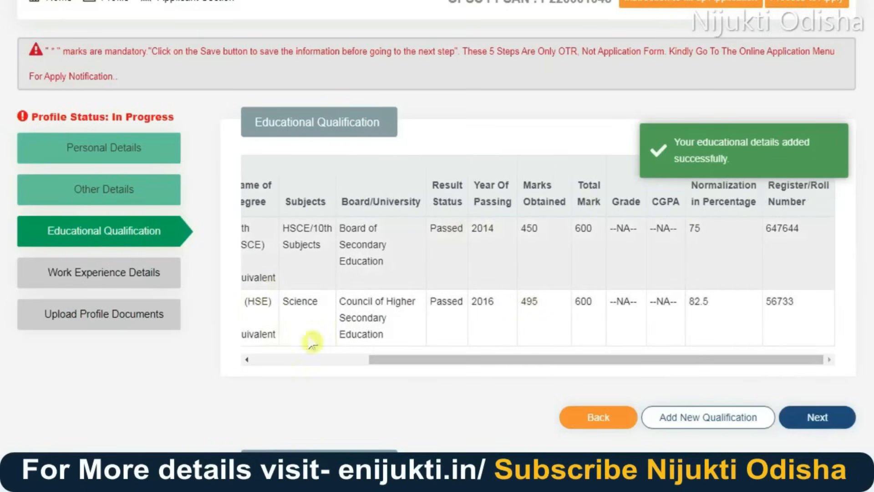
Add a new qualification with +3 (Bachelor) degree or equivalent as type and Bachelor of Science Honours (BSc.Hons) as degree.
click(702, 410)
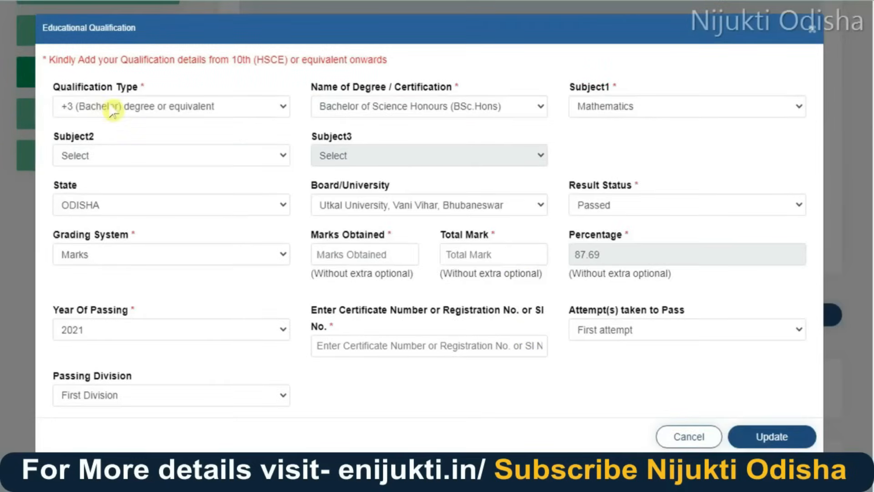
click(203, 112)
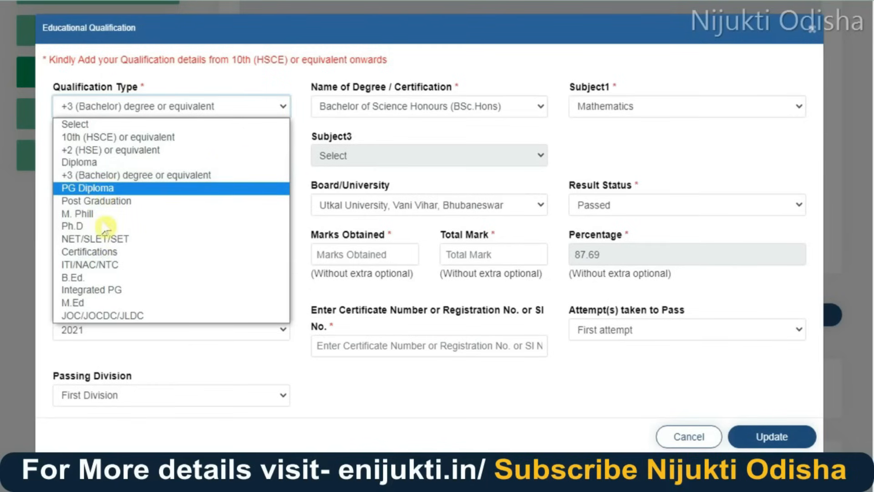
click(170, 176)
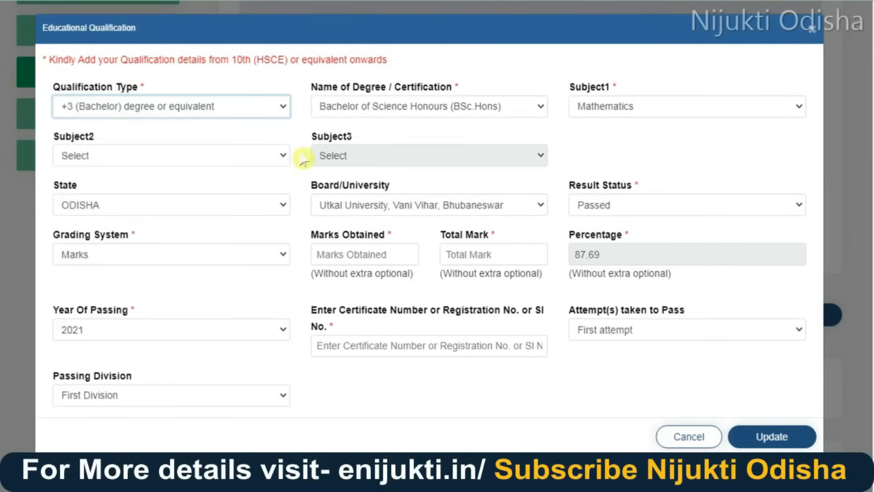
click(473, 112)
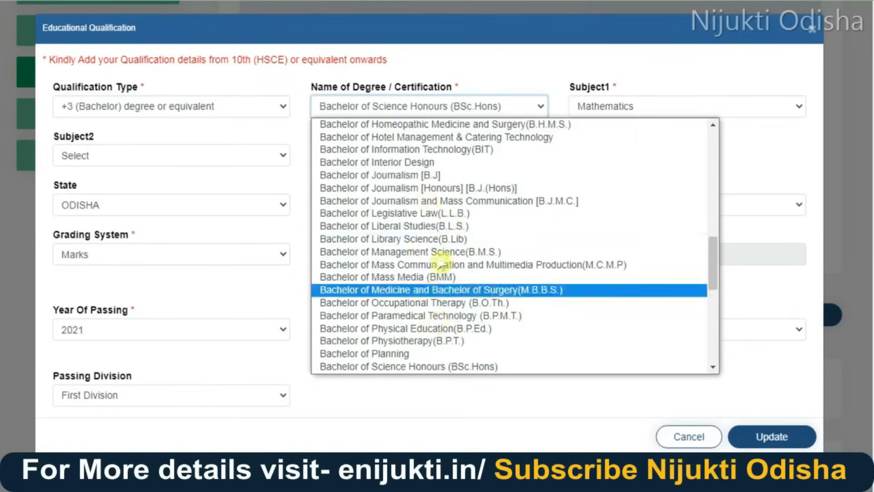
click(555, 107)
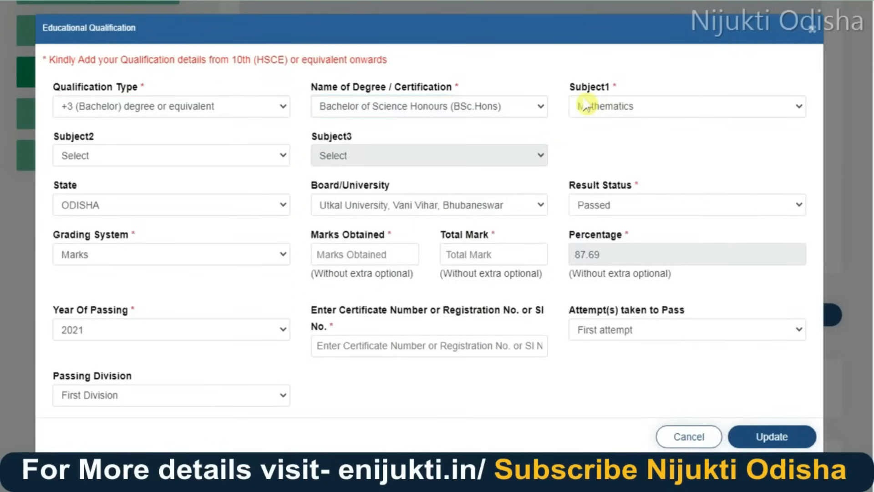
Set Subject1 to Mathematics, state to ODISHA, university to Utkal University, Vani Vihar, Bhubaneswar and result status to Passed for the bachelor qualification.
click(636, 108)
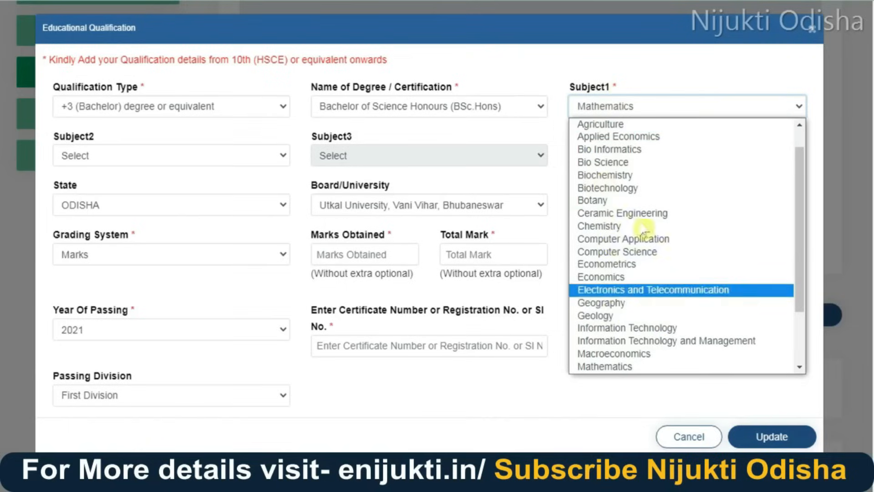
click(288, 137)
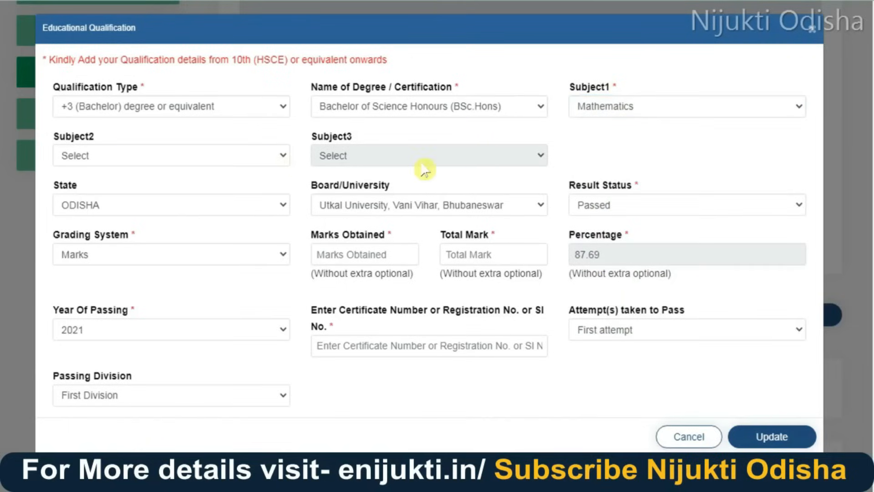
click(214, 207)
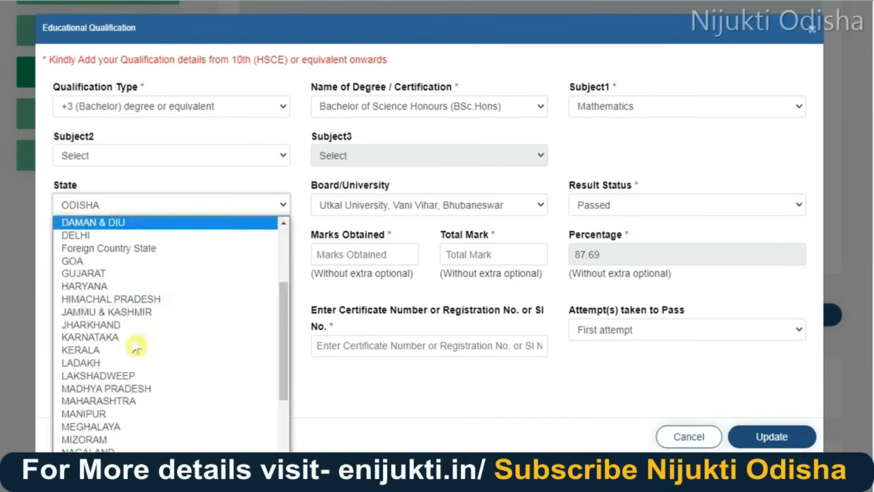
click(450, 204)
click(449, 205)
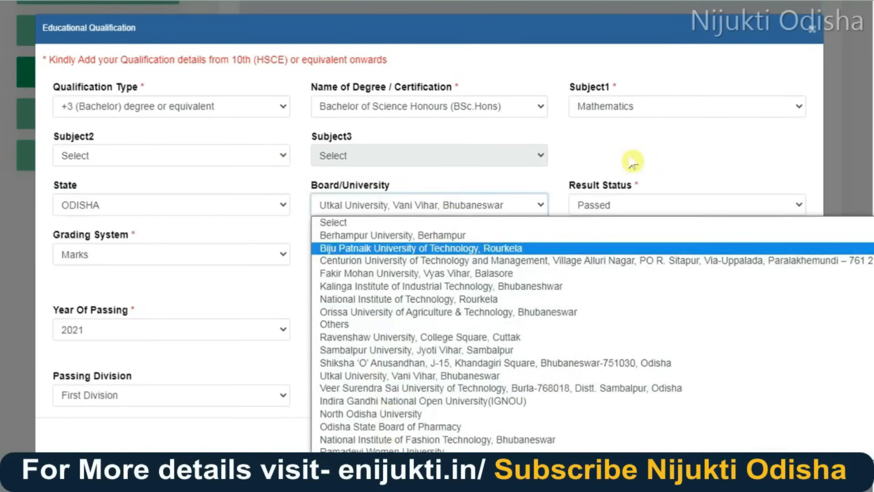
click(634, 217)
click(592, 211)
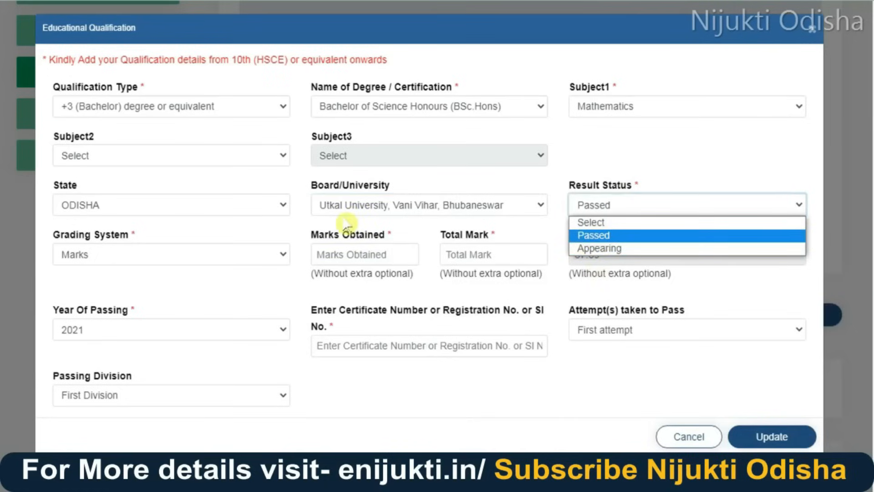
Set the bachelor qualification's grading system to Marks and year of passing to 2021, and go to its certificate number field.
click(165, 263)
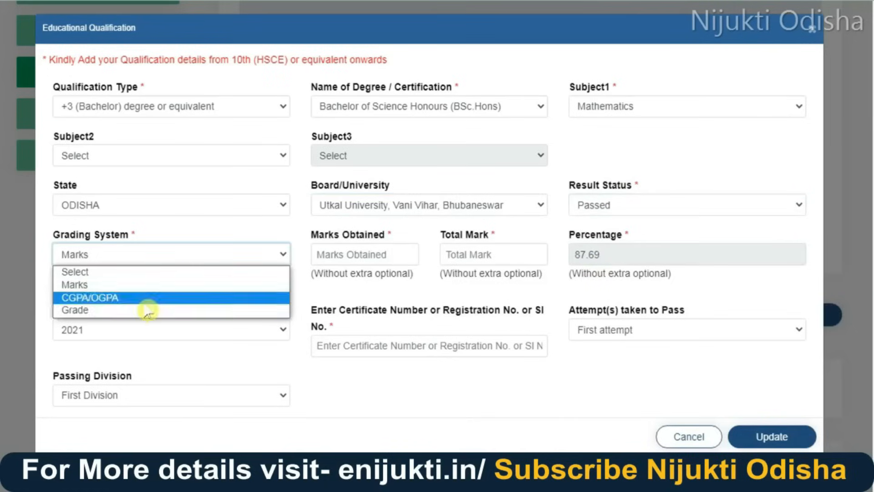
click(321, 254)
click(314, 256)
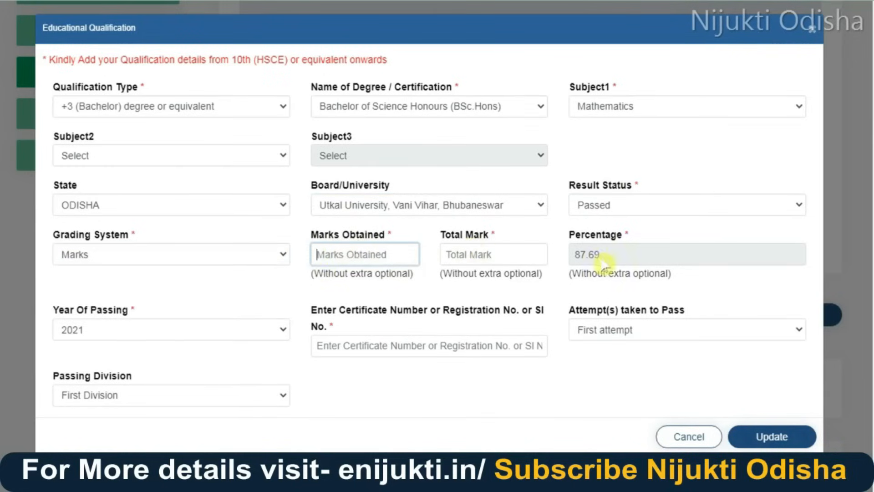
click(223, 335)
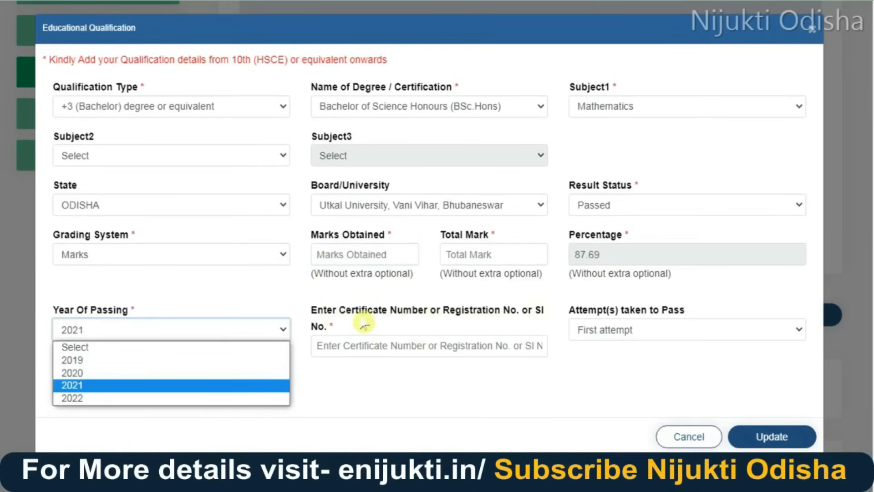
click(353, 338)
click(377, 346)
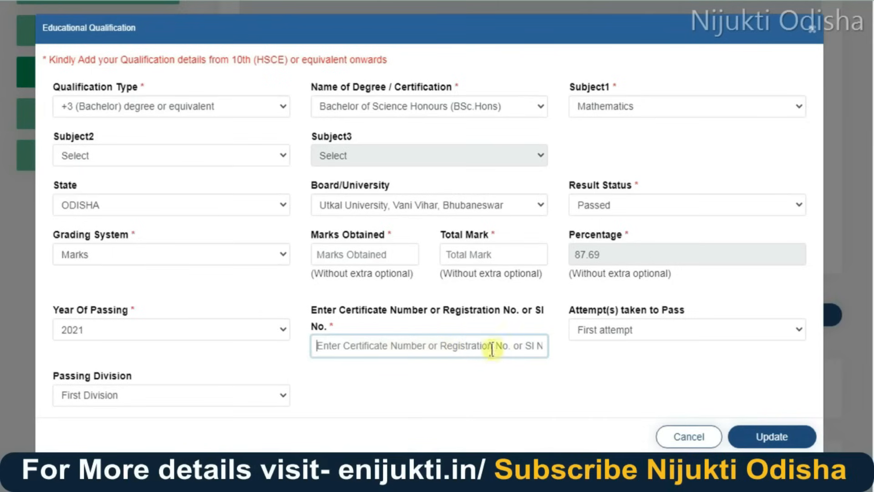
Set First attempt and First Division for the bachelor qualification and save the entry.
click(655, 337)
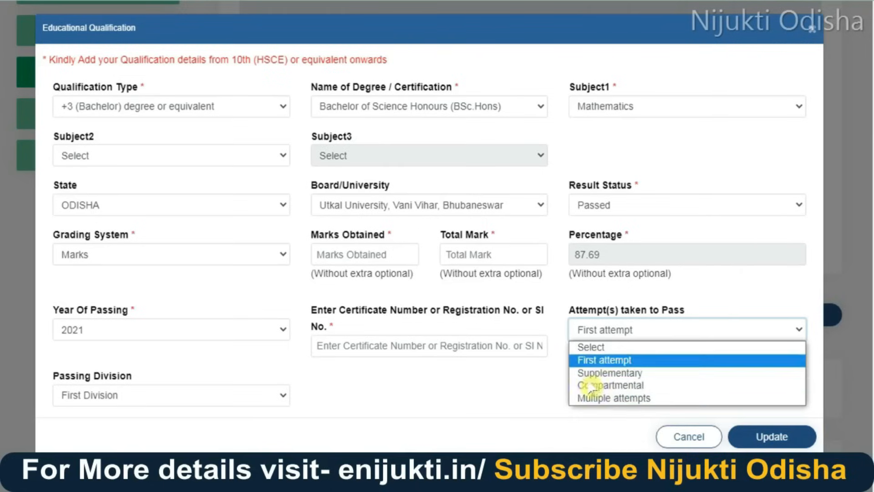
click(542, 387)
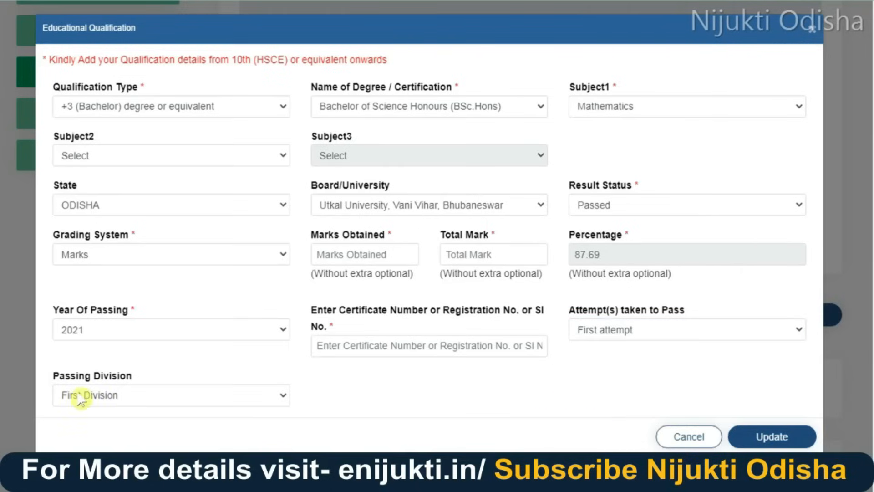
click(144, 394)
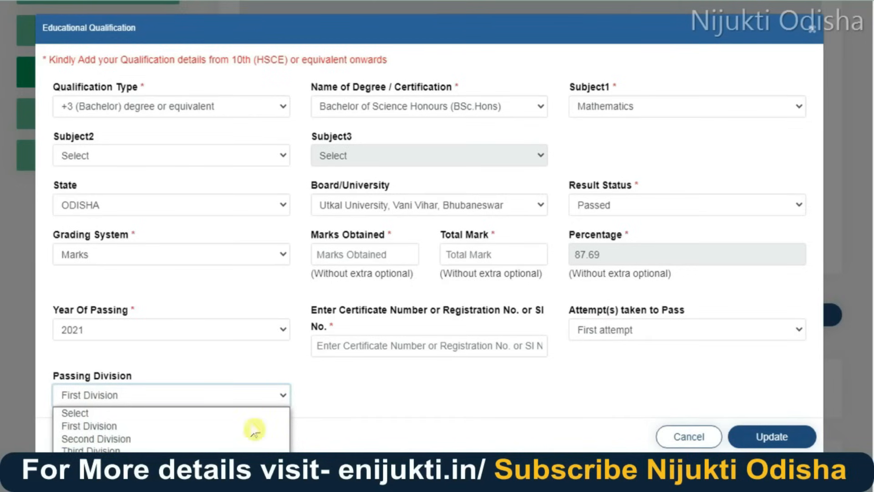
click(318, 415)
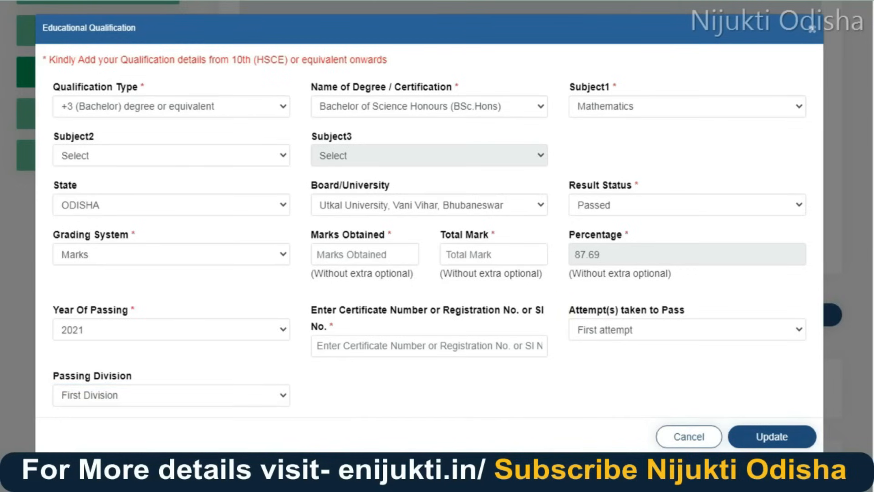
click(786, 438)
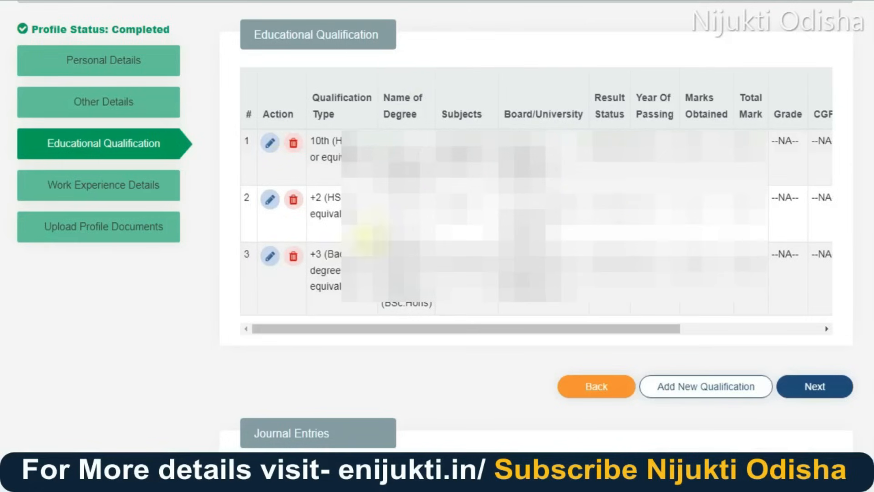
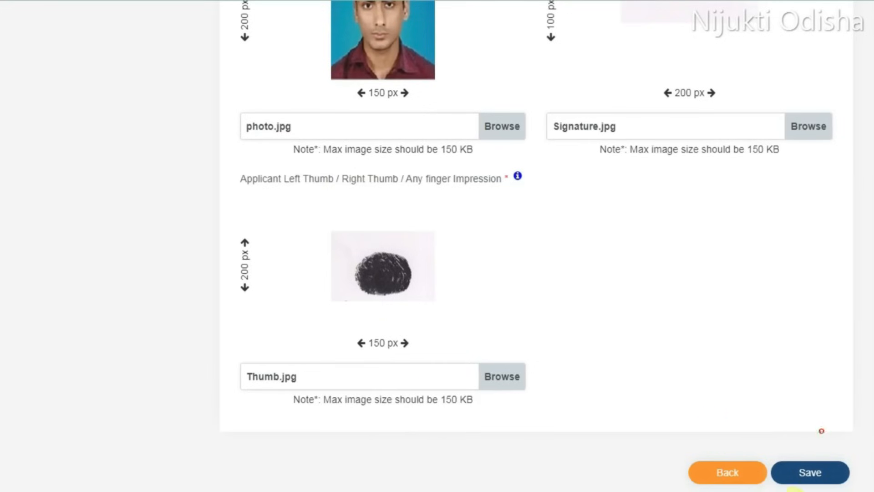
Save the profile documents with the photo, signature and thumb impression images, and confirm the verification.
click(822, 473)
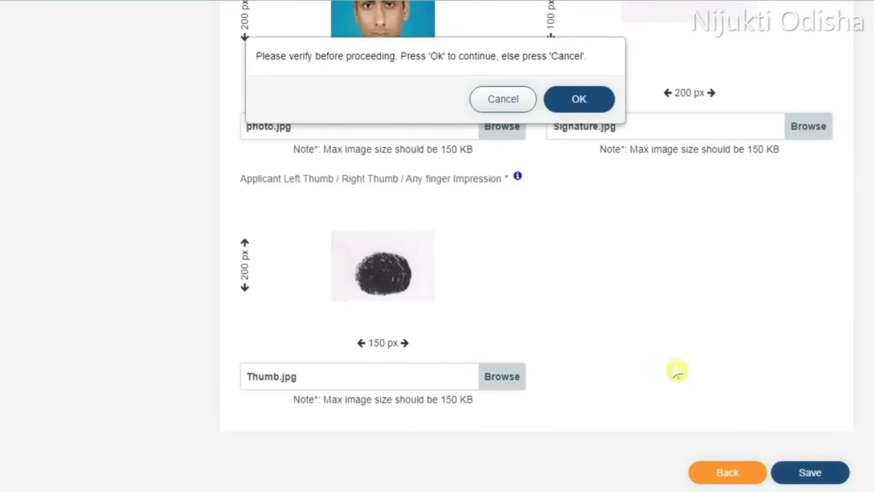
click(580, 97)
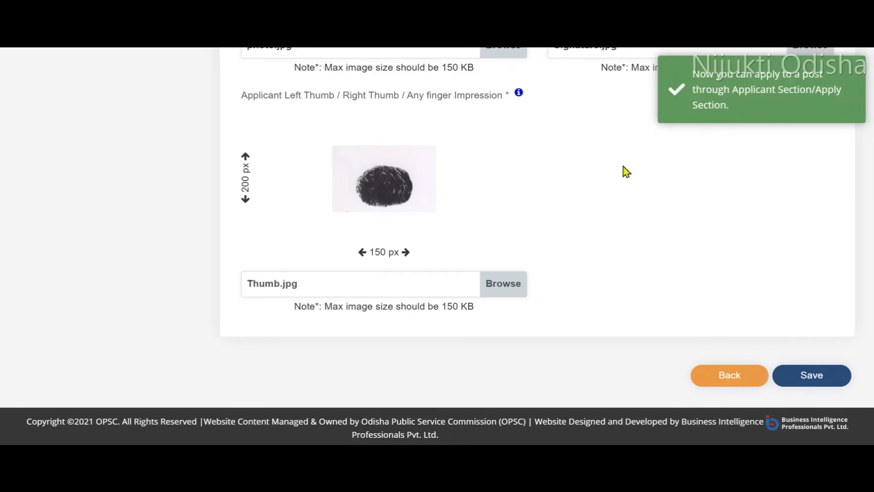
Go to the Apply Section and start the application for the Odisha Civil Services (Preliminary) Examination, Advt. No. 07 of 2024-25.
scroll(508, 264, up, 10)
scroll(121, 258, up, 2)
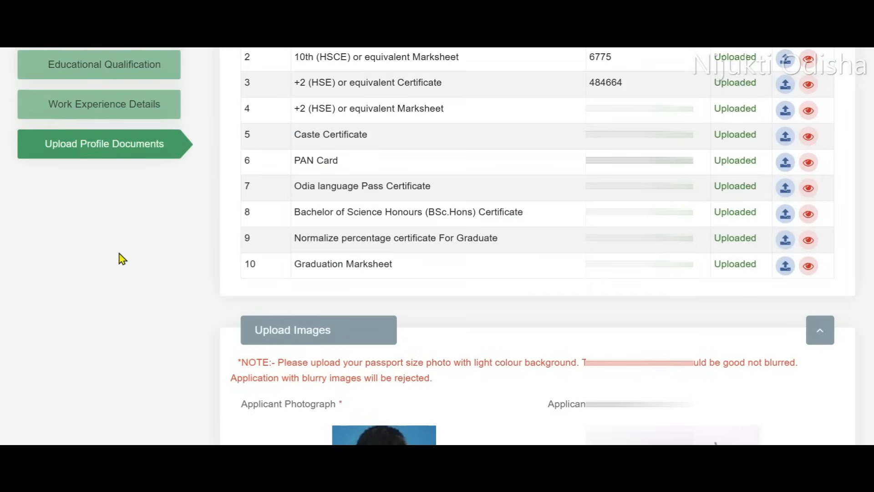
scroll(84, 164, up, 4)
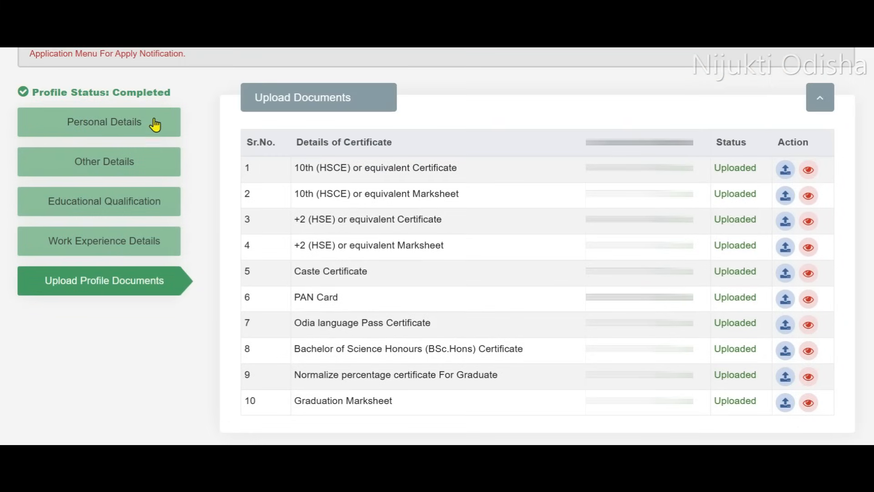
scroll(152, 123, up, 2)
scroll(69, 179, up, 4)
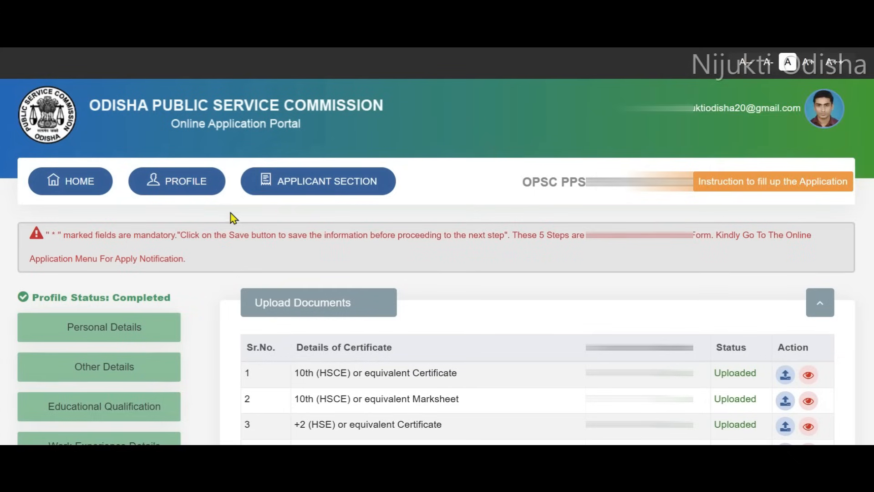
click(262, 181)
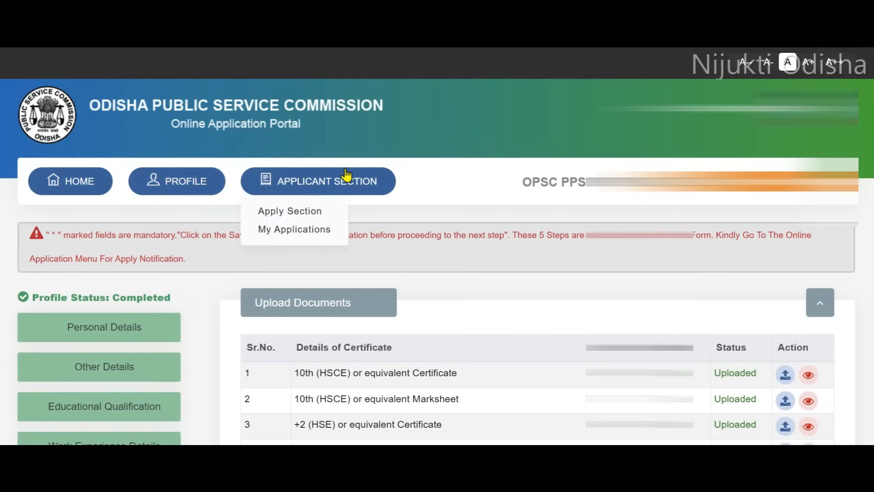
click(292, 212)
scroll(448, 210, down, 1)
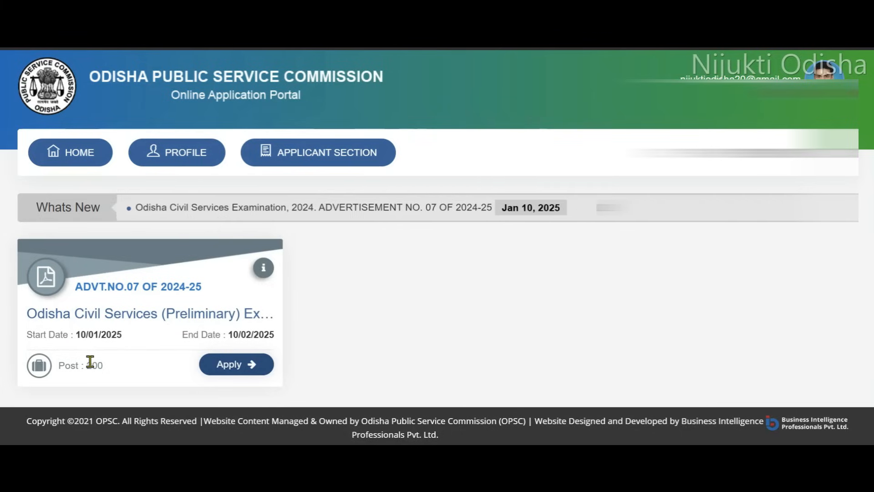
click(236, 366)
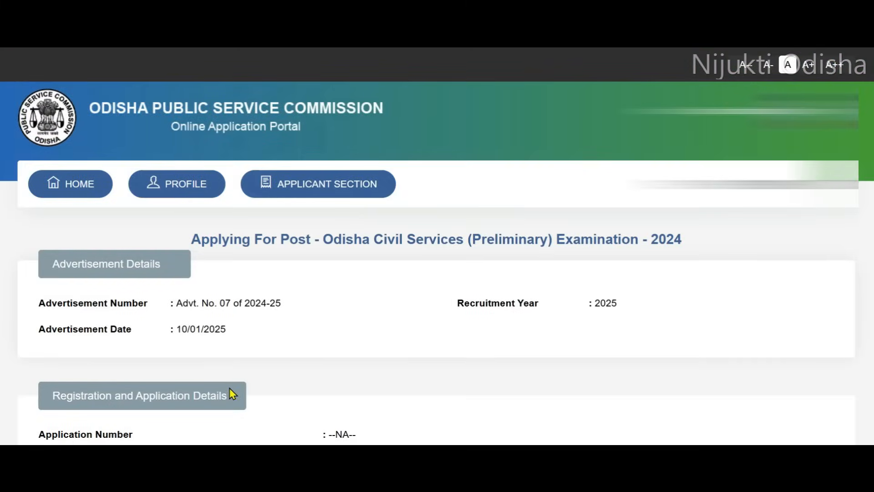
Choose Cuttack as the first and Bhubaneswar as the second exam city preference in the application form.
scroll(229, 390, down, 5)
scroll(437, 245, down, 12)
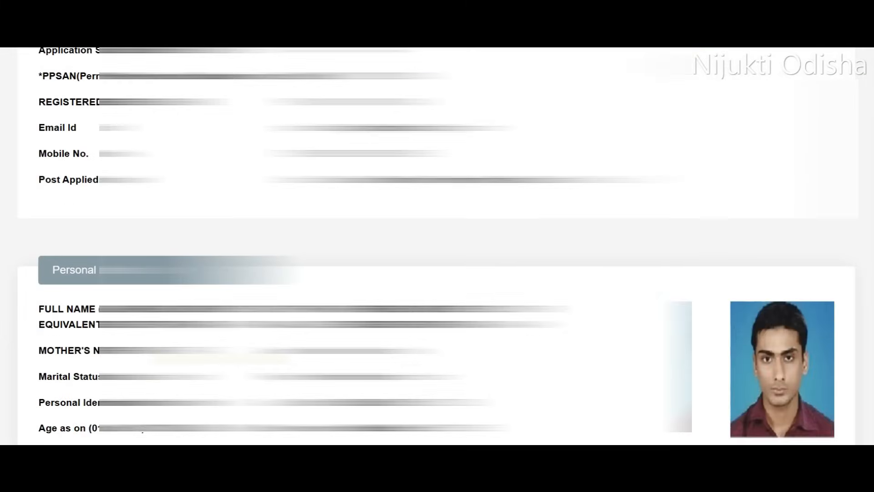
scroll(437, 246, up, 3)
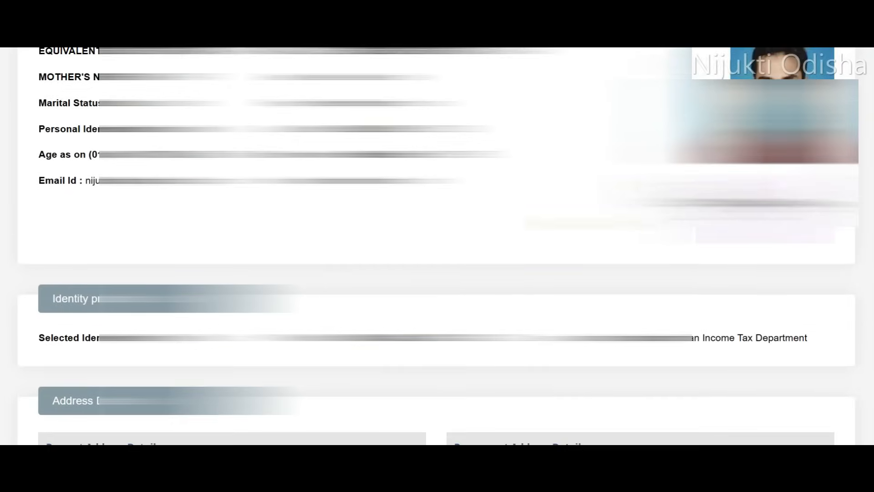
scroll(437, 246, down, 15)
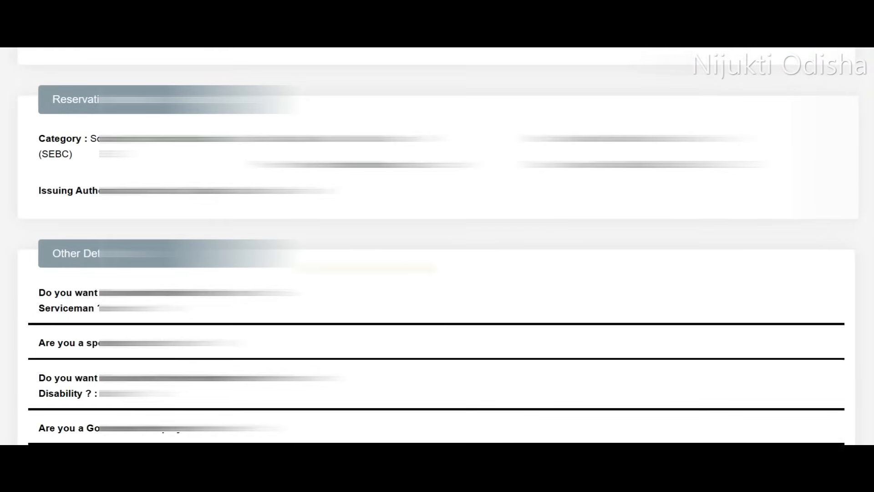
scroll(437, 246, down, 10)
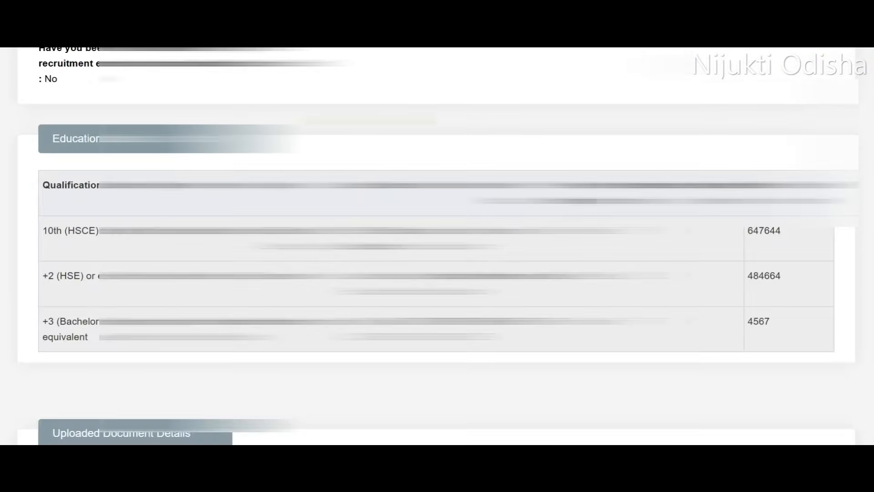
scroll(437, 246, down, 10)
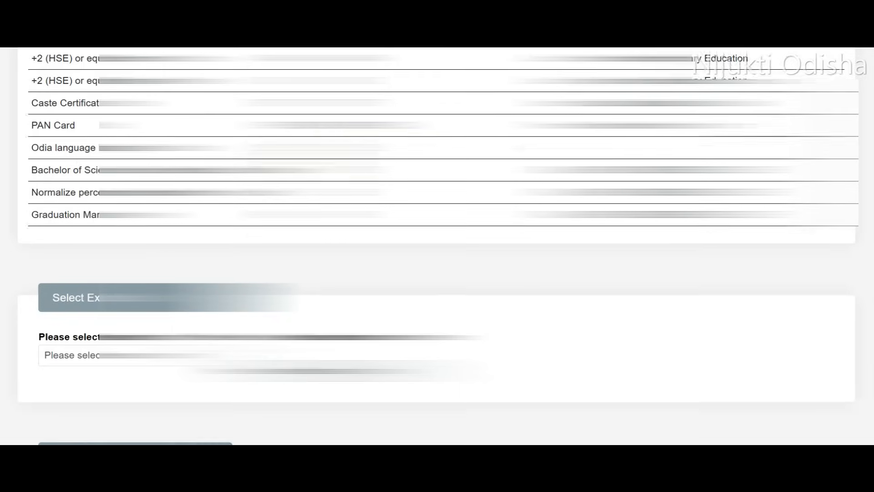
scroll(437, 246, down, 4)
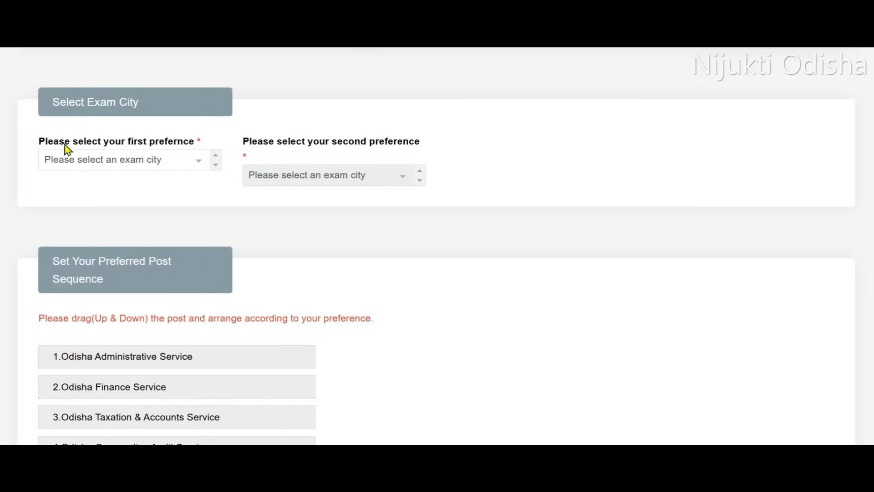
click(189, 166)
scroll(169, 287, down, 2)
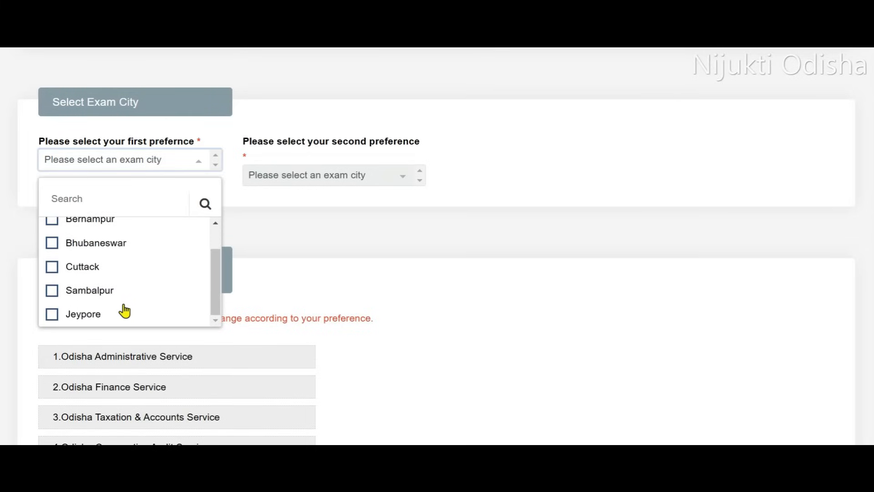
click(84, 268)
click(322, 176)
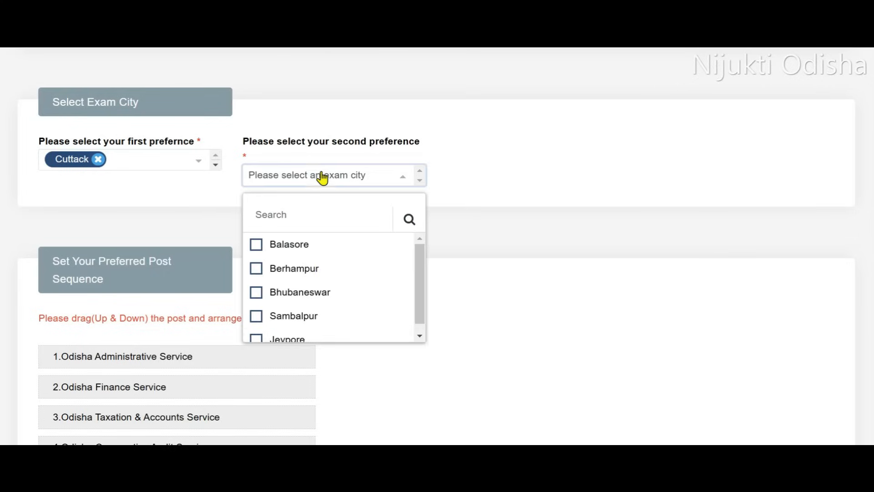
click(293, 291)
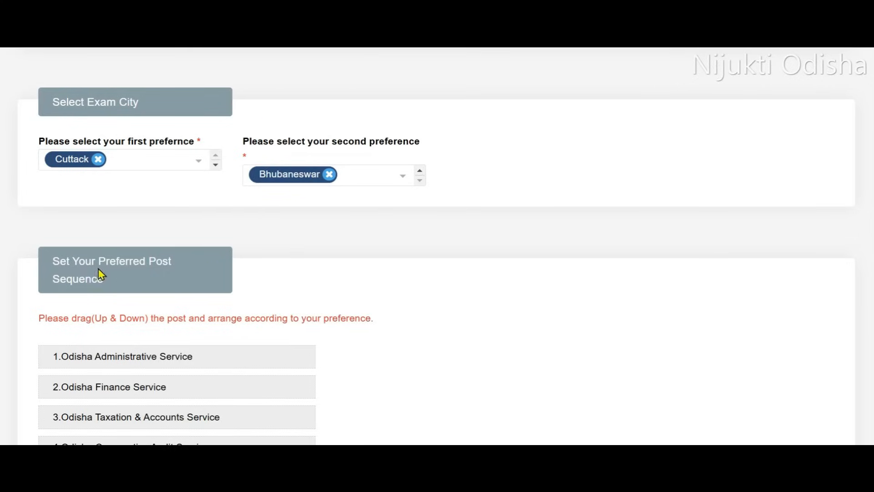
Rearrange the preferred post sequence to Odisha Cooperative Audit Service first, Odisha Taxation & Accounts Service second and Odisha Revenue Service third.
scroll(89, 267, down, 1)
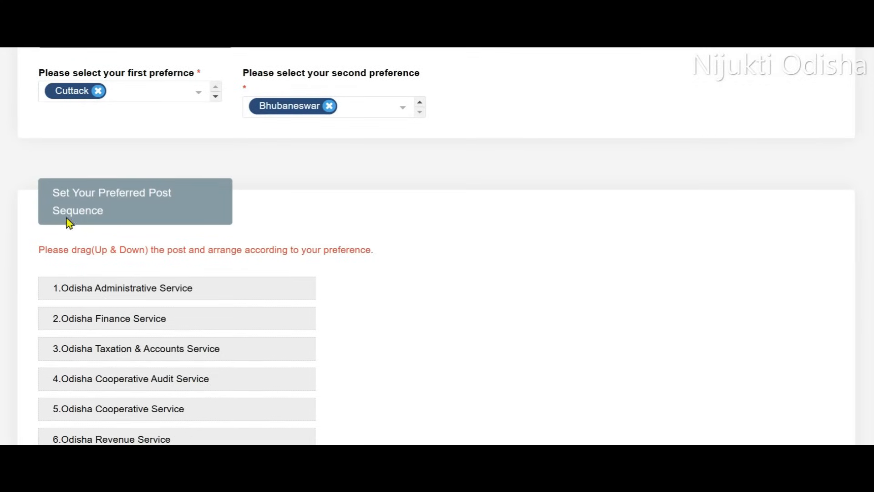
scroll(157, 224, down, 2)
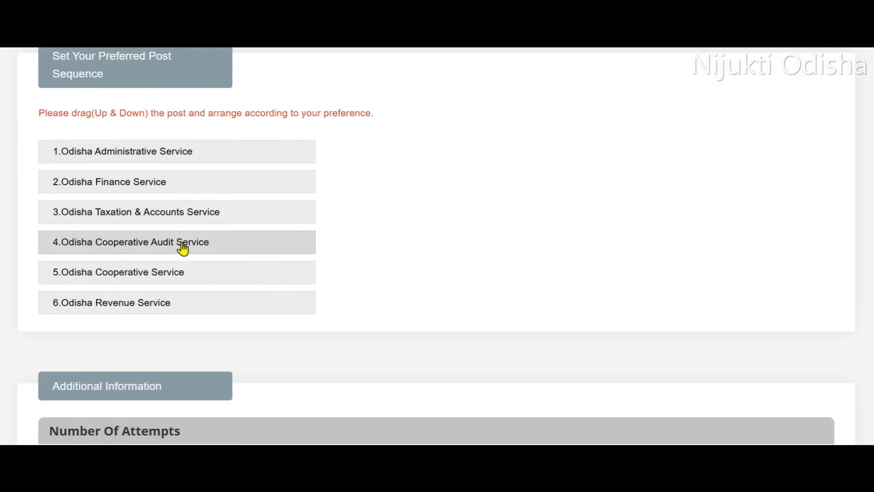
drag(183, 249, 176, 158)
drag(168, 252, 168, 184)
drag(171, 281, 173, 214)
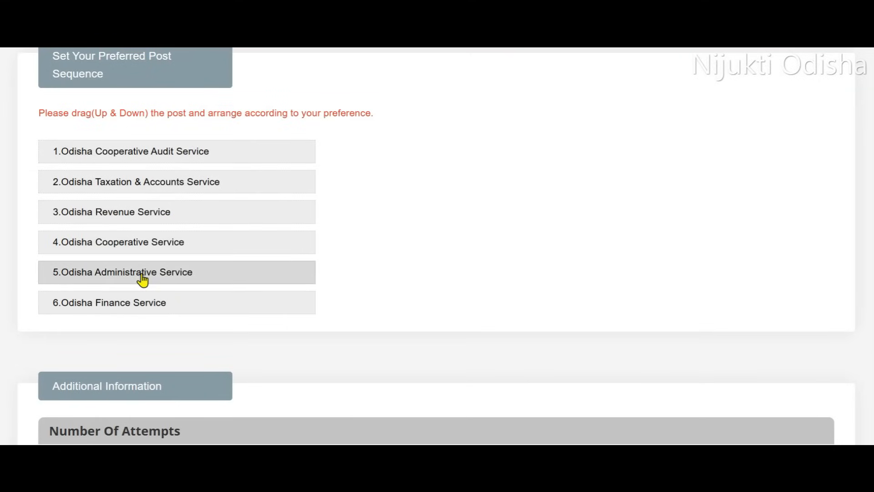
Move Odisha Administrative Service to first place in the preferred post sequence.
drag(143, 278, 151, 154)
Enter 1 as the number of Odisha Civil Services Examination attempts and choose English as the medium for the Main Written Examination.
scroll(191, 303, down, 1)
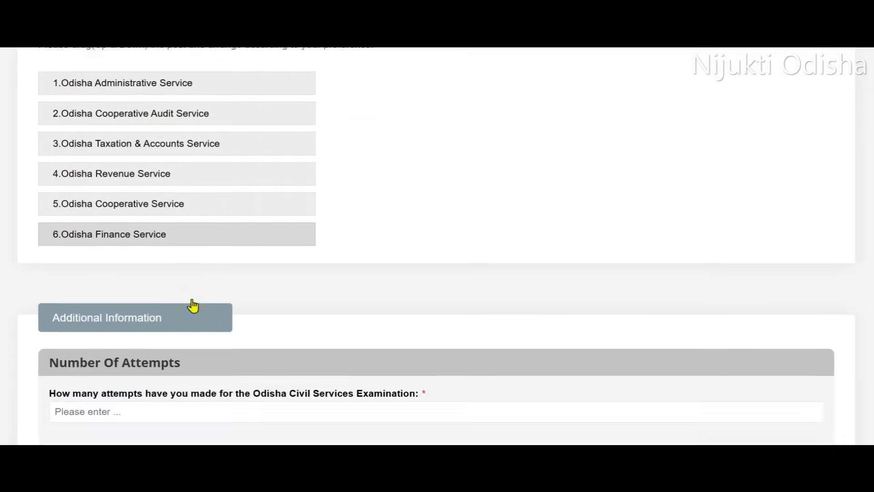
scroll(193, 306, down, 3)
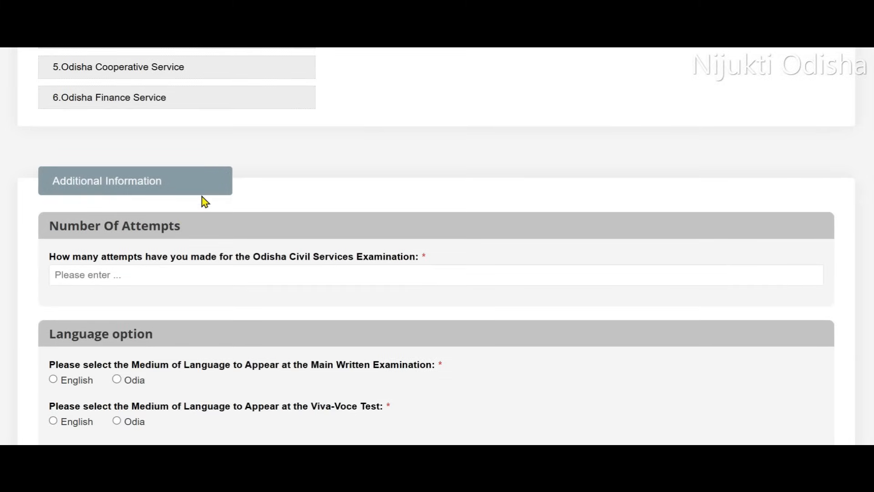
scroll(205, 201, down, 1)
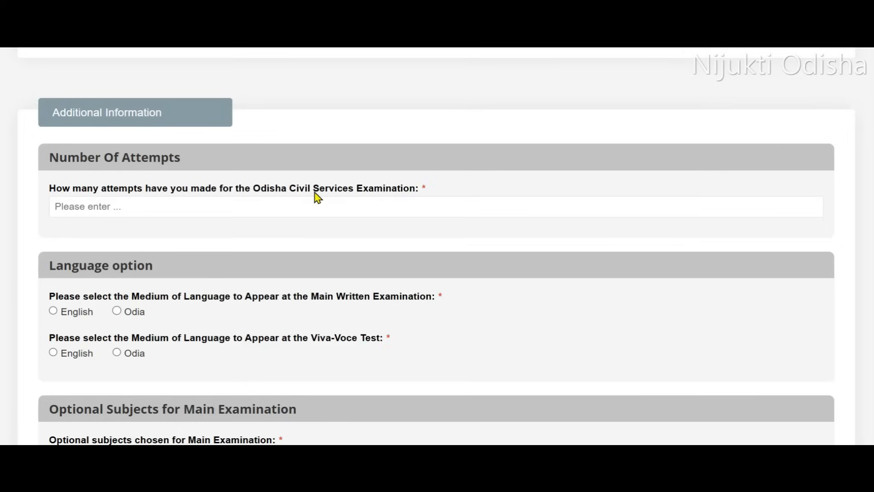
click(80, 204)
text(0)
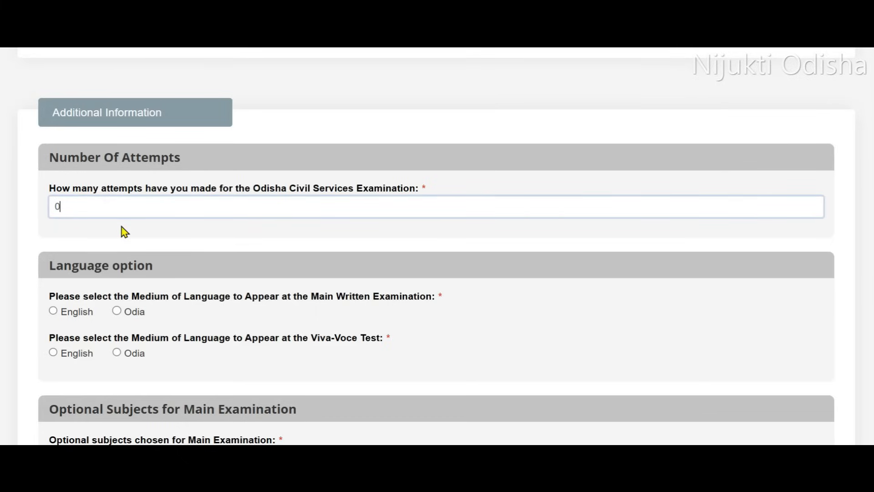
key(BackSpace)
text(1)
scroll(94, 201, down, 1)
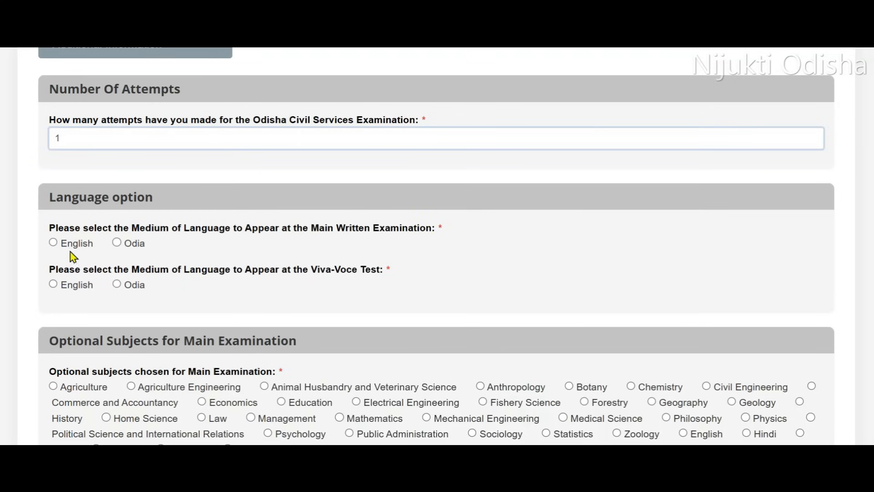
click(53, 243)
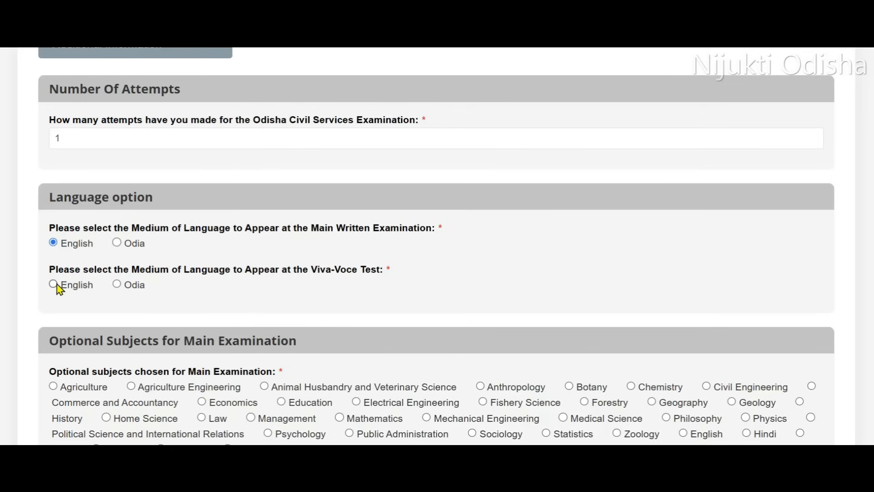
Accept the declaration in the Undertaking section and submit the application.
scroll(248, 277, down, 3)
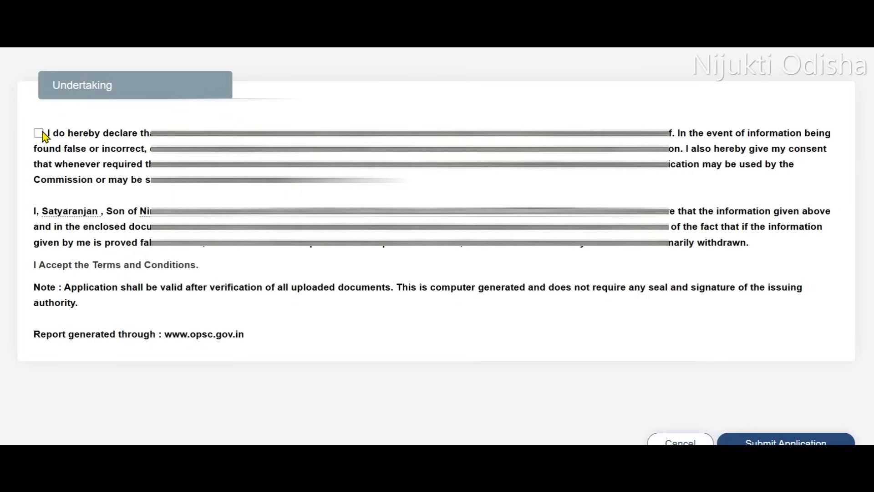
click(39, 133)
scroll(633, 286, down, 1)
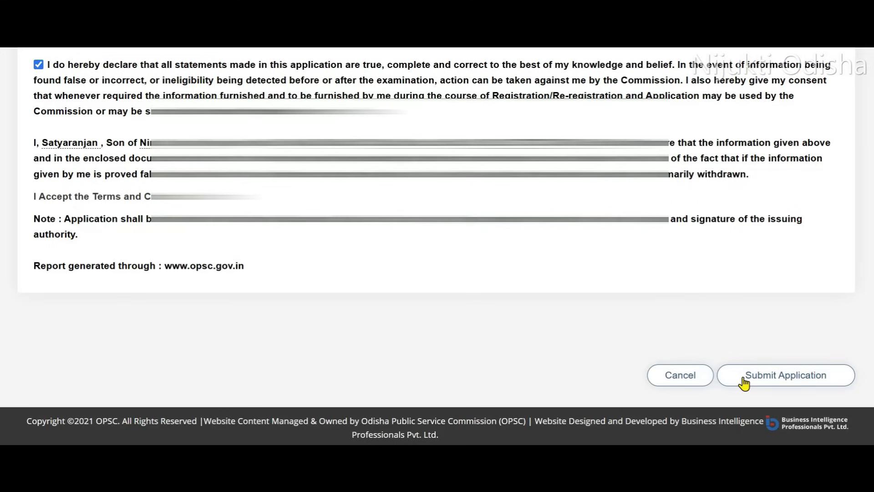
click(801, 381)
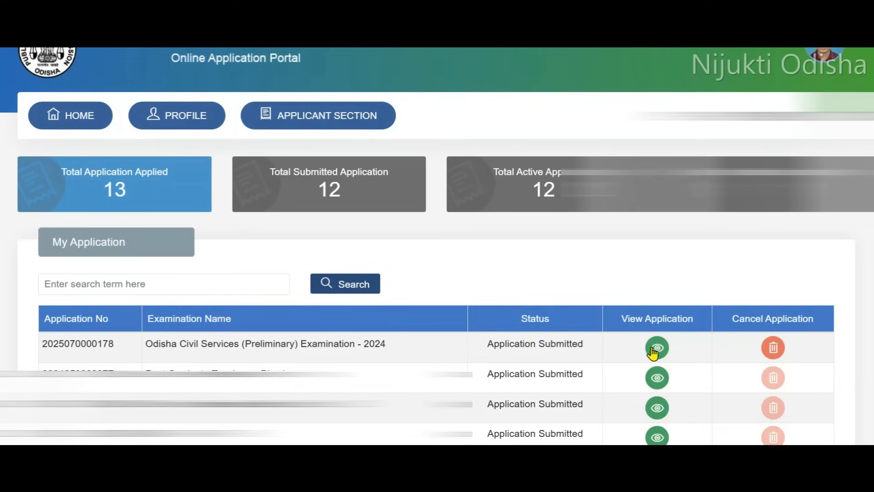
View the submitted Odisha Civil Services (Preliminary) Examination - 2024 application through to its end and call up its print option.
click(654, 350)
scroll(292, 215, down, 5)
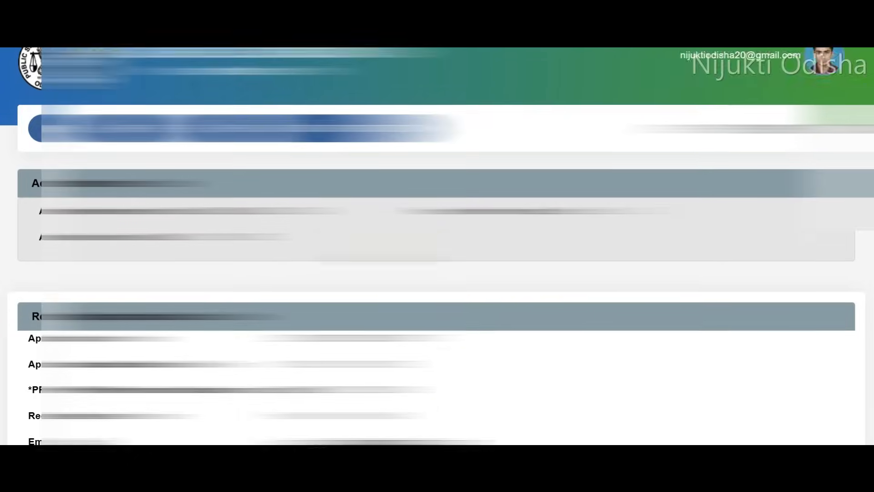
scroll(437, 245, down, 10)
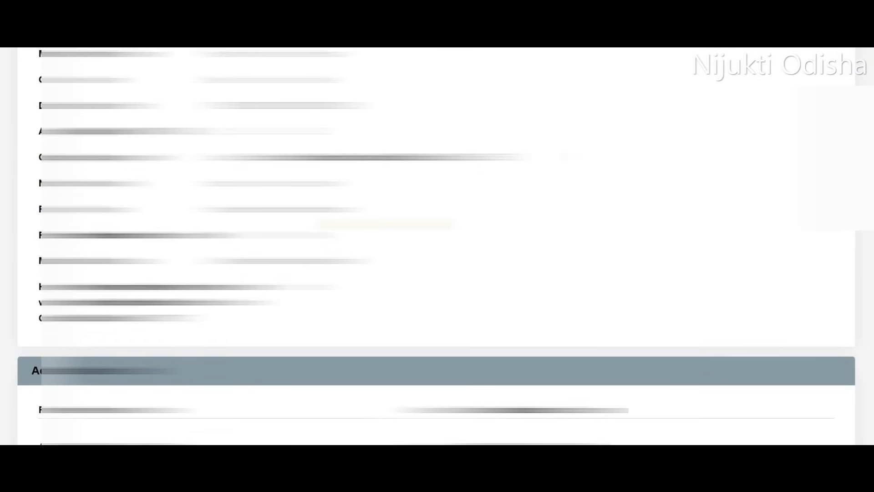
scroll(437, 246, down, 10)
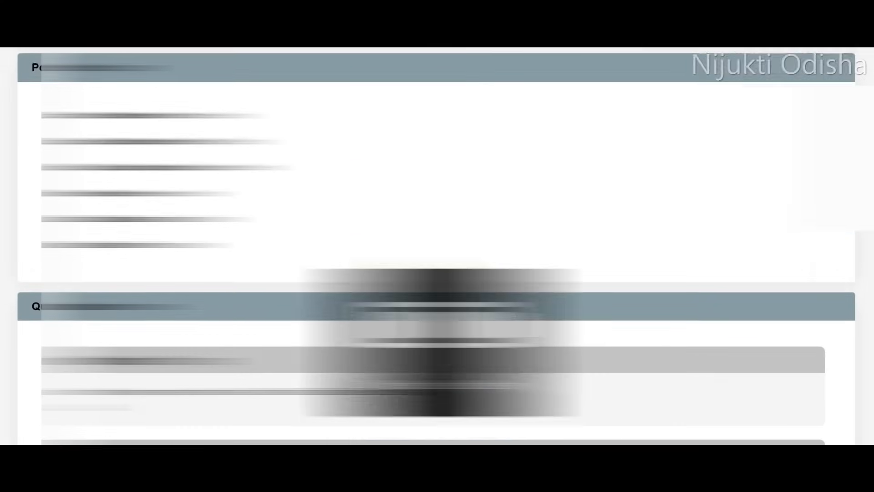
scroll(437, 246, down, 10)
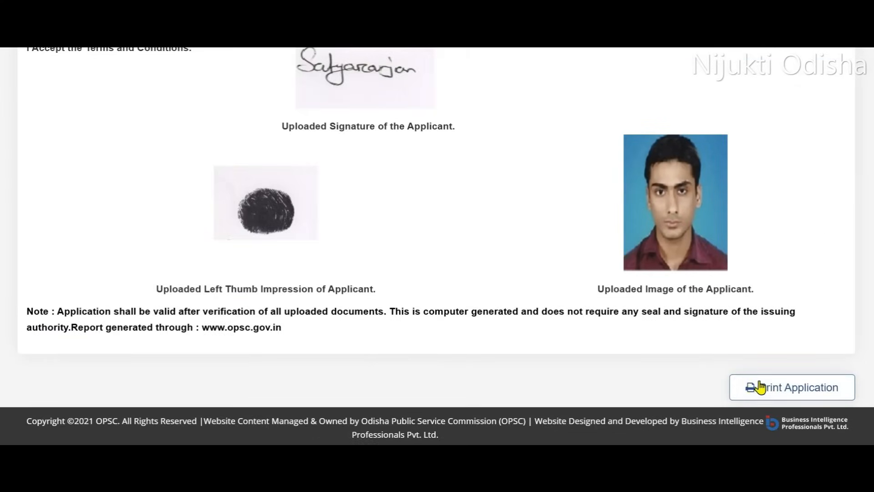
click(765, 390)
key(Escape)
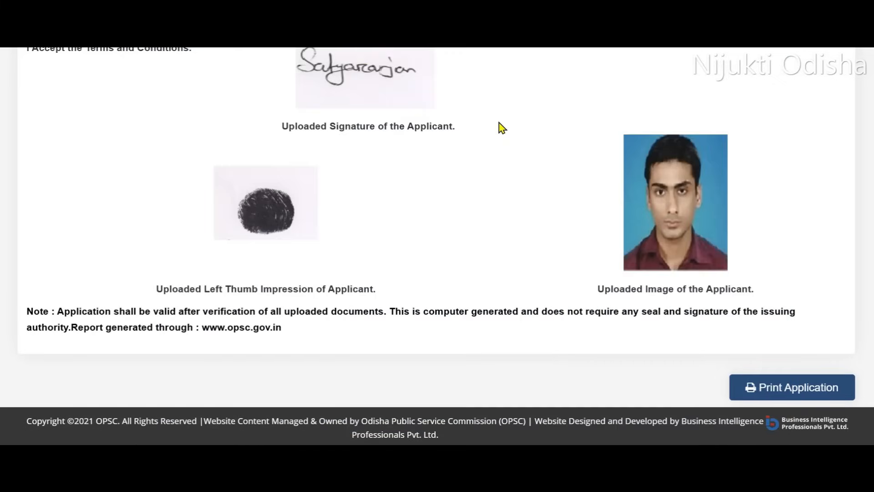